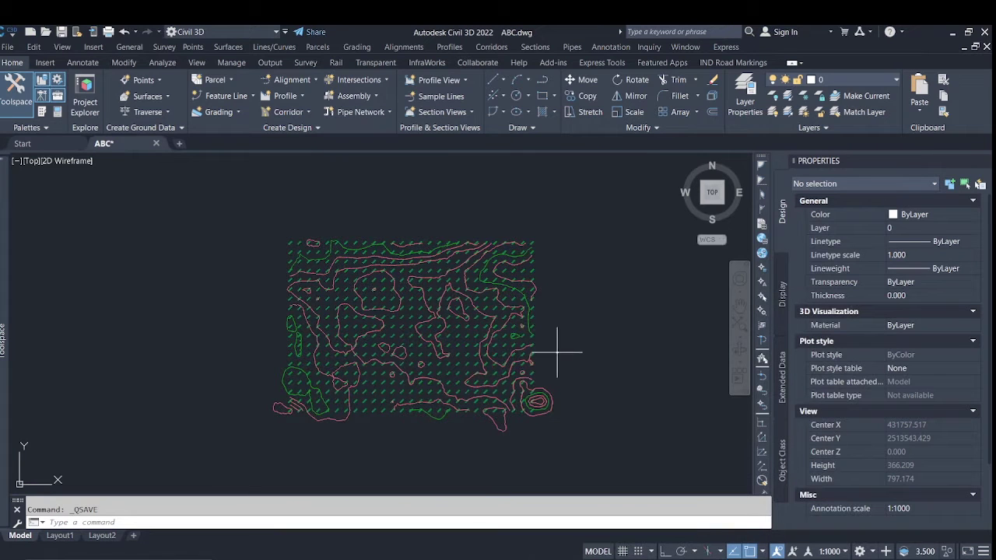
- Review the existing ABC surface's breakline definition in Prospector, then close the panel
left_click(581, 333)
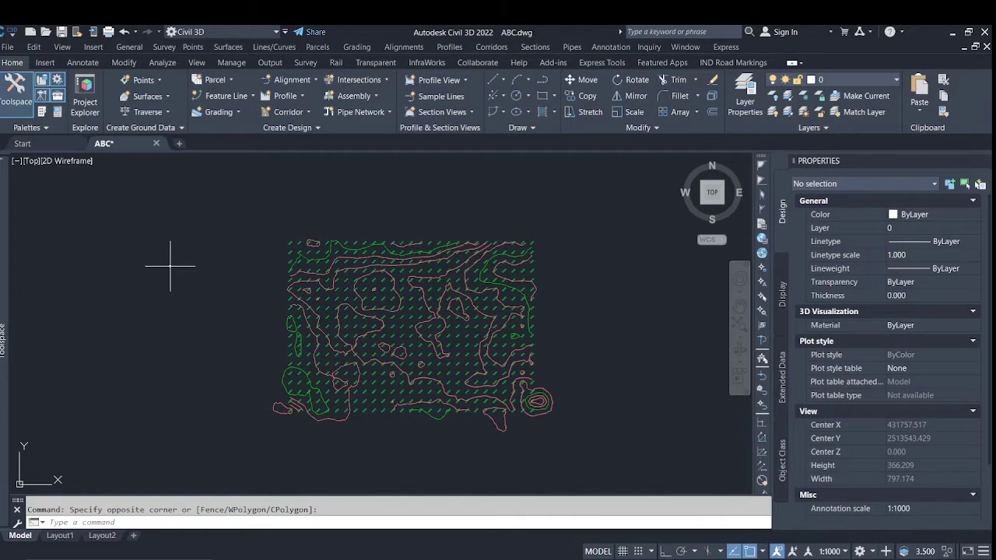
mouse_move(4, 301)
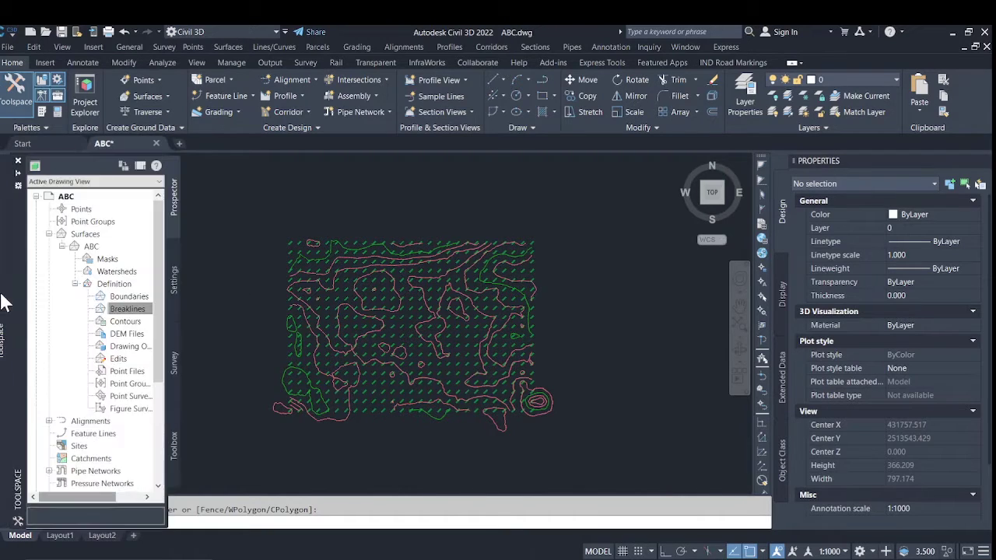
left_click(148, 309)
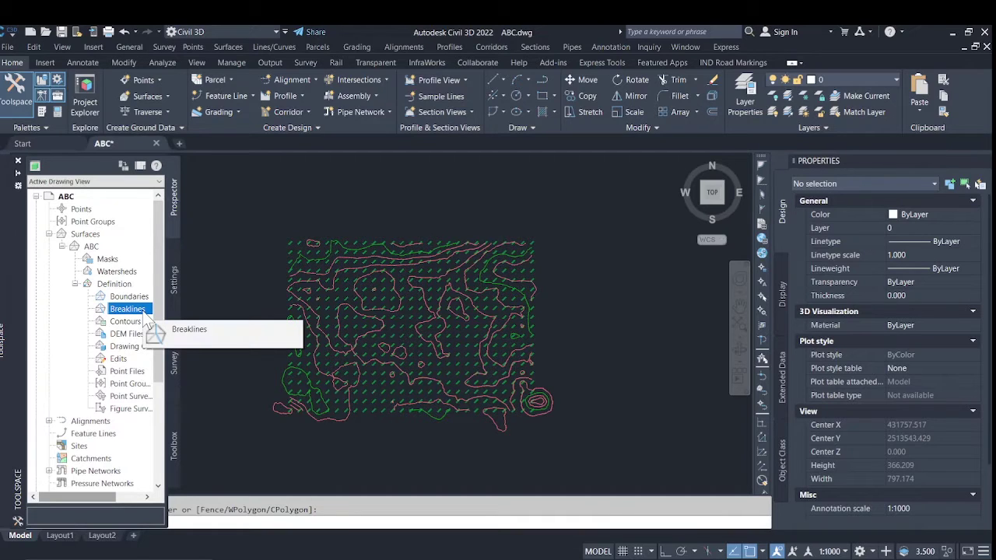
left_click(48, 234)
left_click(48, 234)
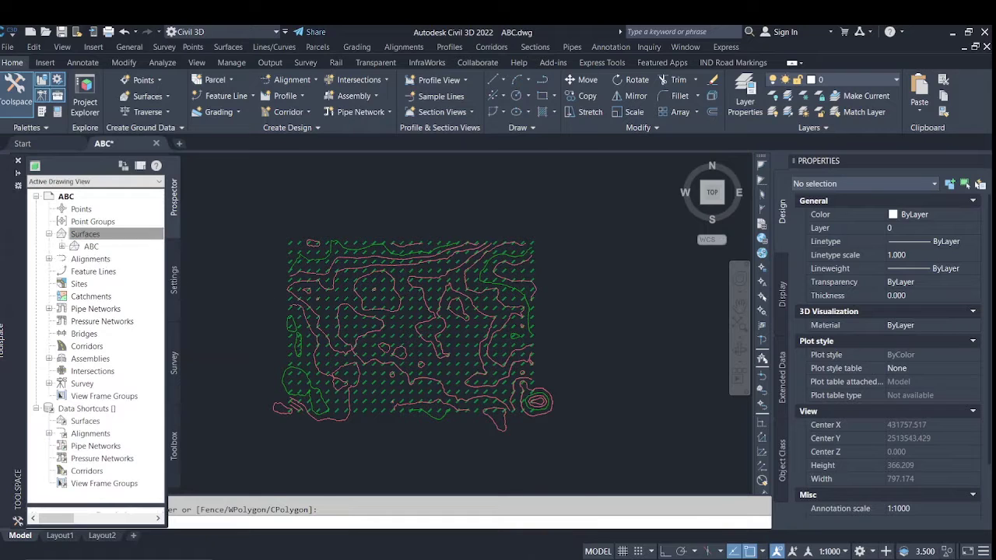
left_click(17, 161)
- Zoom in and inspect the 107.805 elevation label in the drawing
left_click(223, 278)
key("Escape")
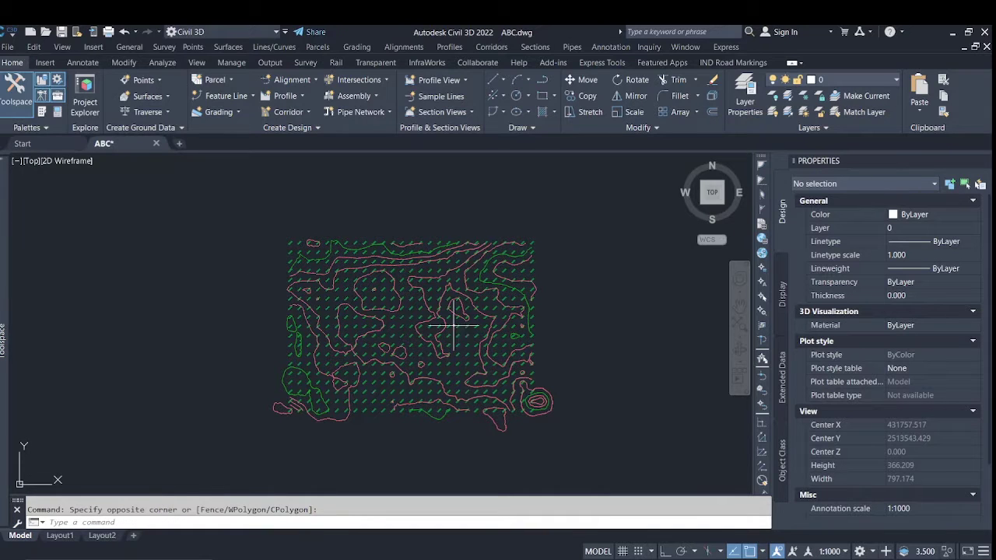
scroll(469, 265, "up", 2)
scroll(444, 282, "up", 10)
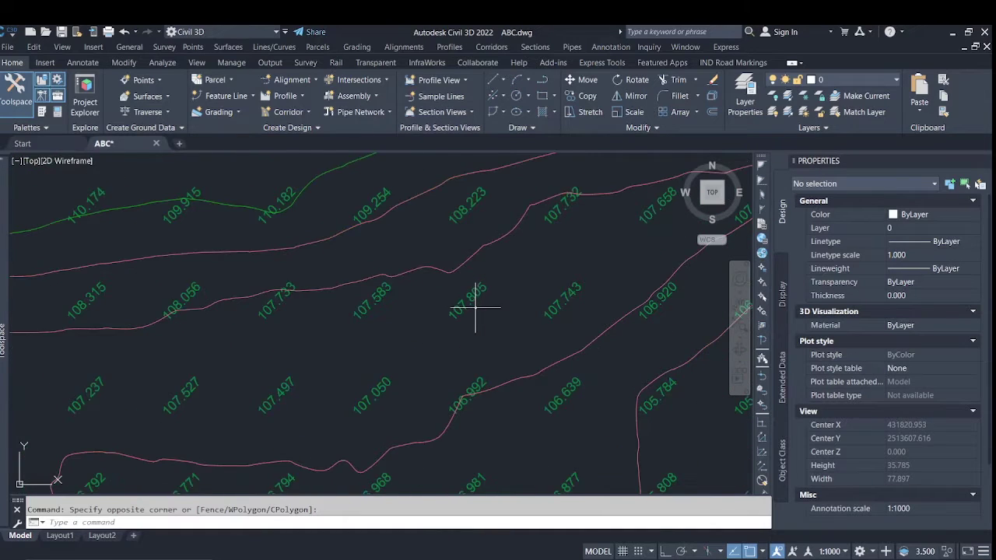
scroll(476, 307, "up", 3)
left_click(475, 286)
left_click(467, 294)
left_click(491, 314)
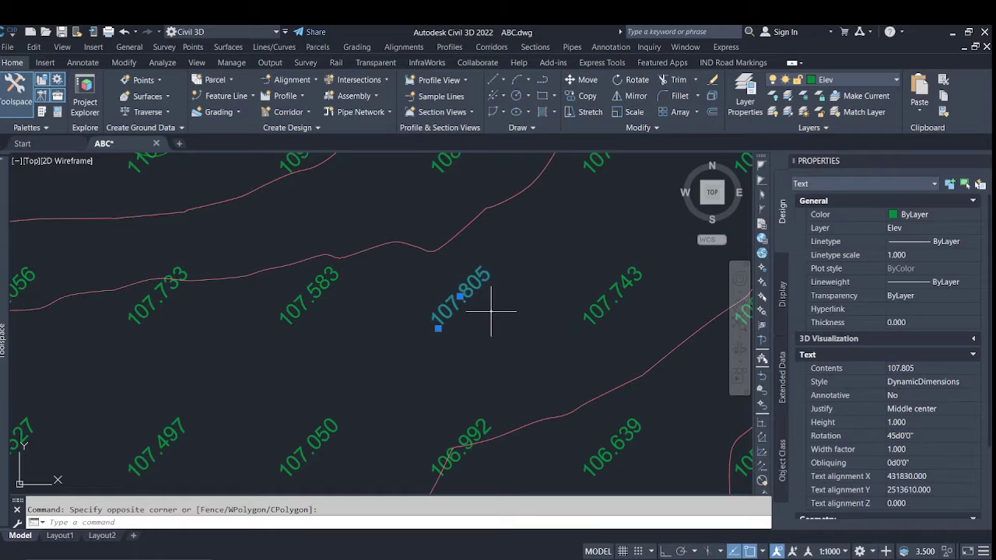
scroll(491, 311, "down", 2)
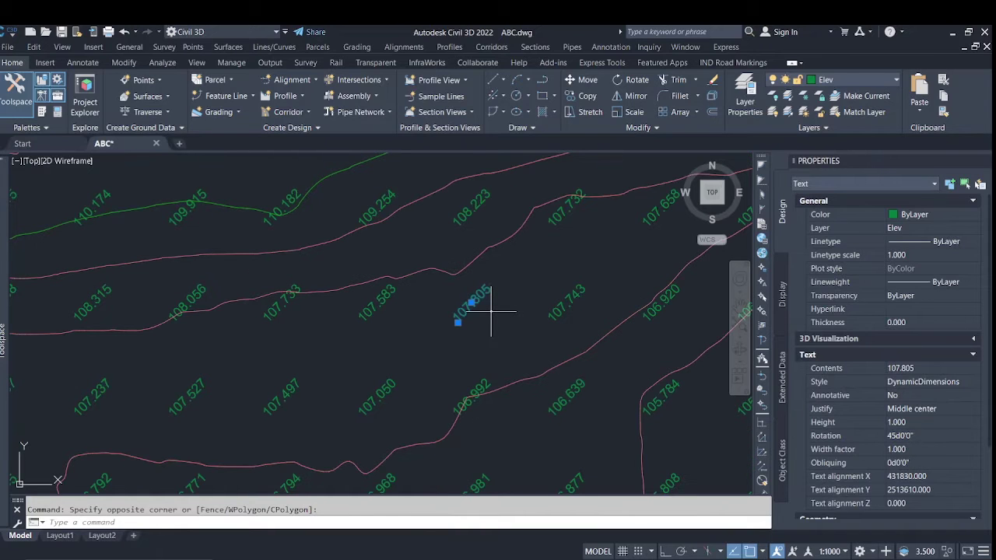
key("Escape")
- Check the elevations of the pink and green contour lines near the 107 labels
scroll(489, 323, "down", 5)
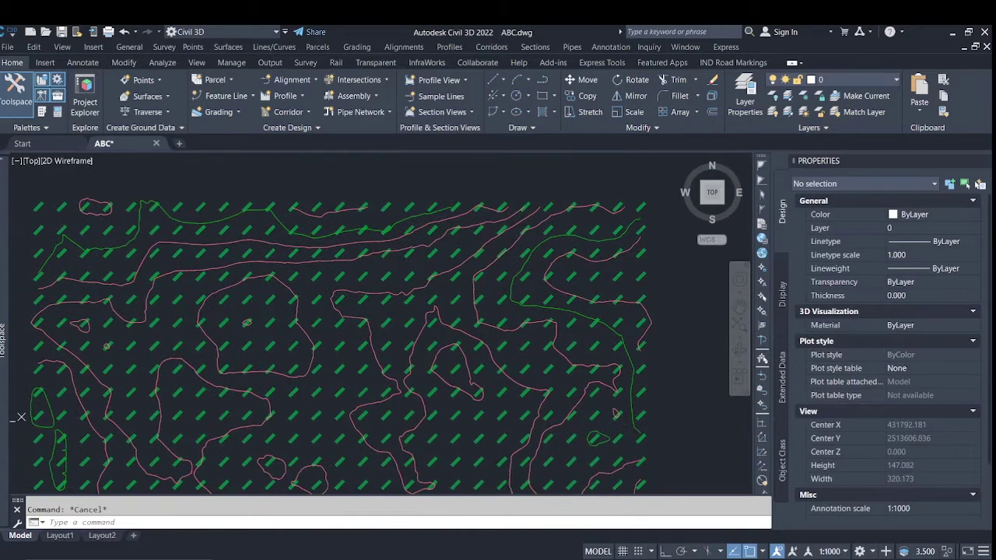
scroll(405, 326, "down", 4)
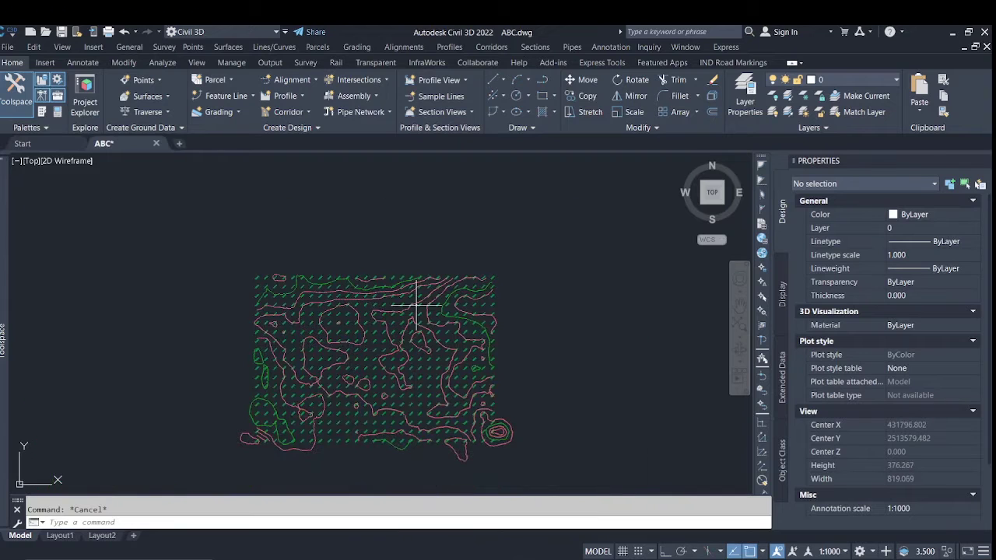
scroll(414, 305, "up", 5)
left_click(433, 322)
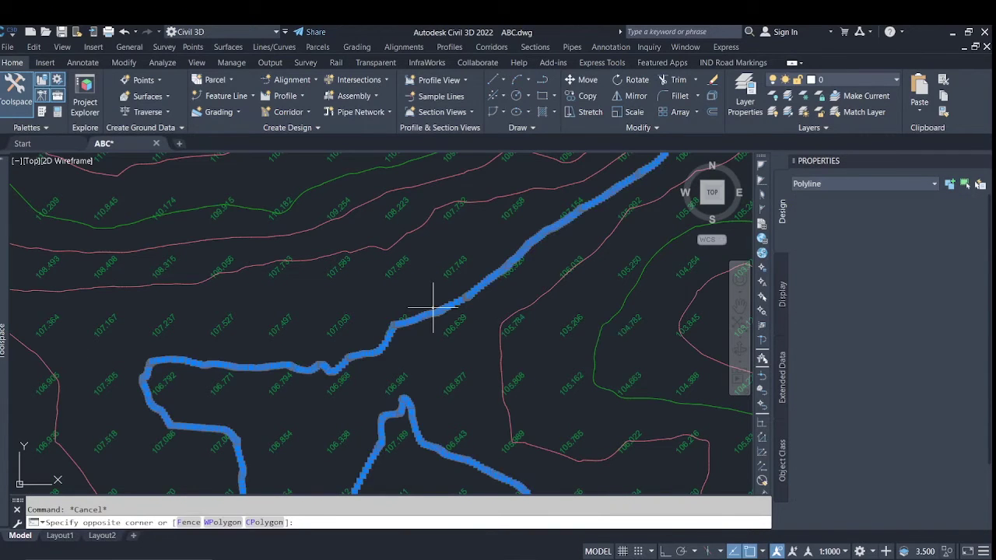
left_click(434, 307)
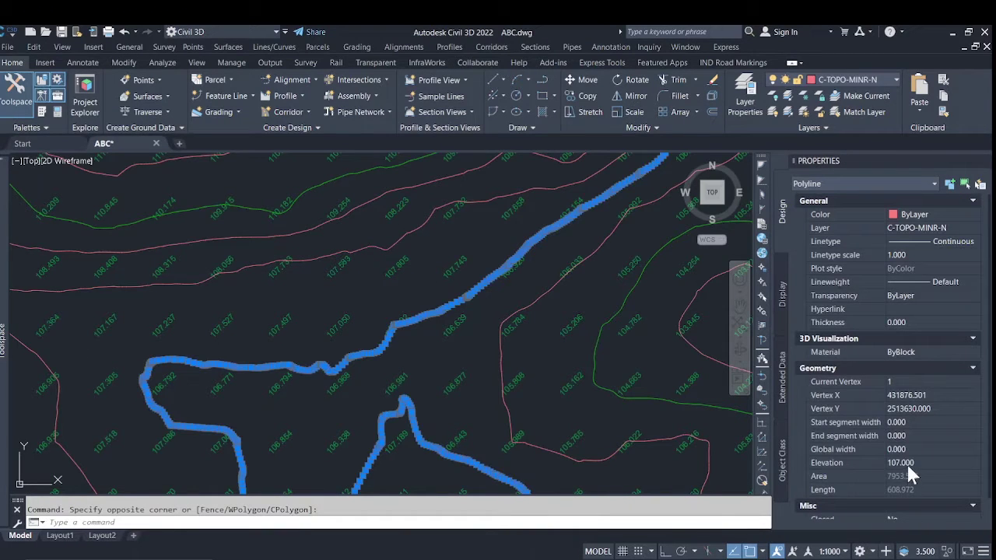
key("Escape")
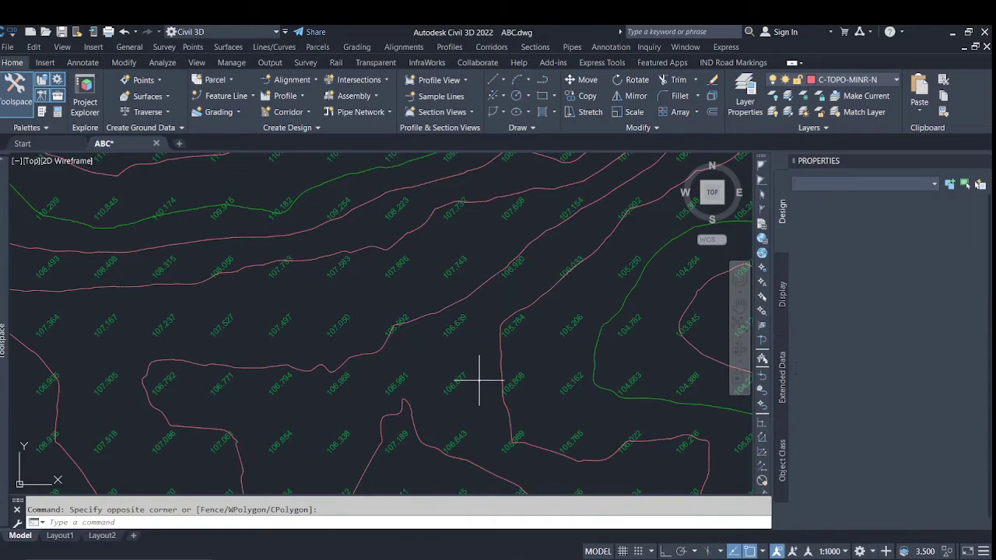
scroll(477, 378, "down", 3)
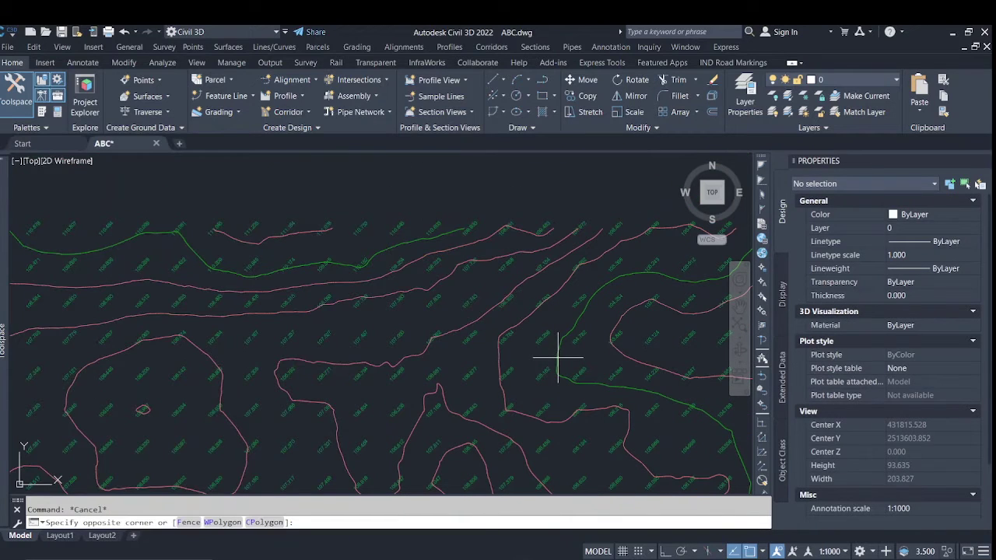
left_click(557, 357)
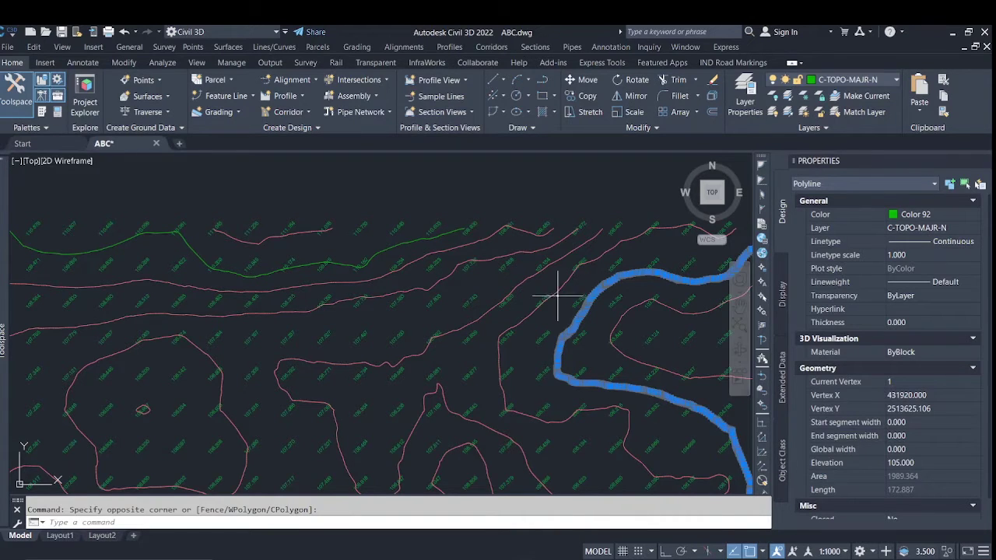
scroll(562, 289, "down", 5)
key("Escape")
scroll(549, 315, "up", 5)
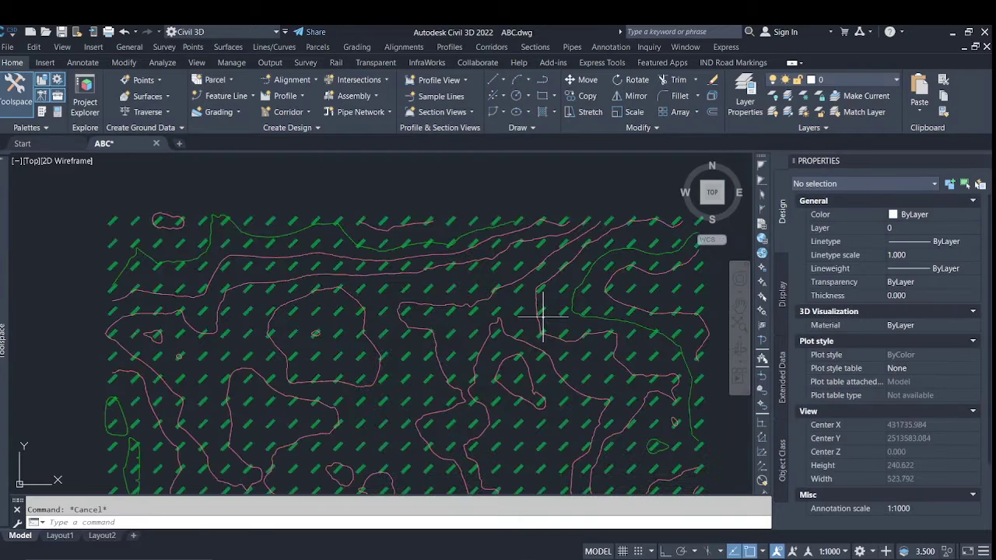
scroll(487, 311, "down", 5)
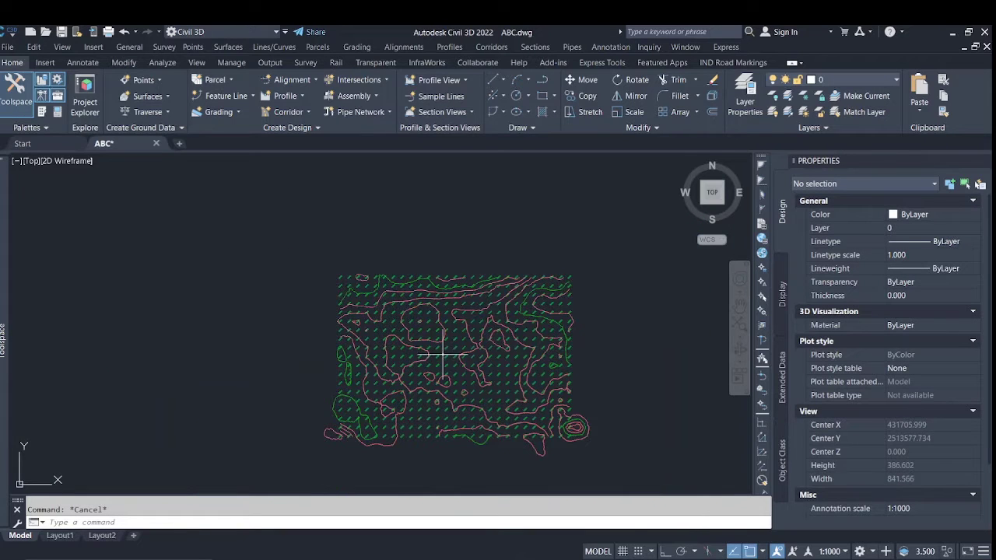
middle_click_drag(444, 354, 444, 338)
- Delete the old ABC surface from Prospector
mouse_move(6, 335)
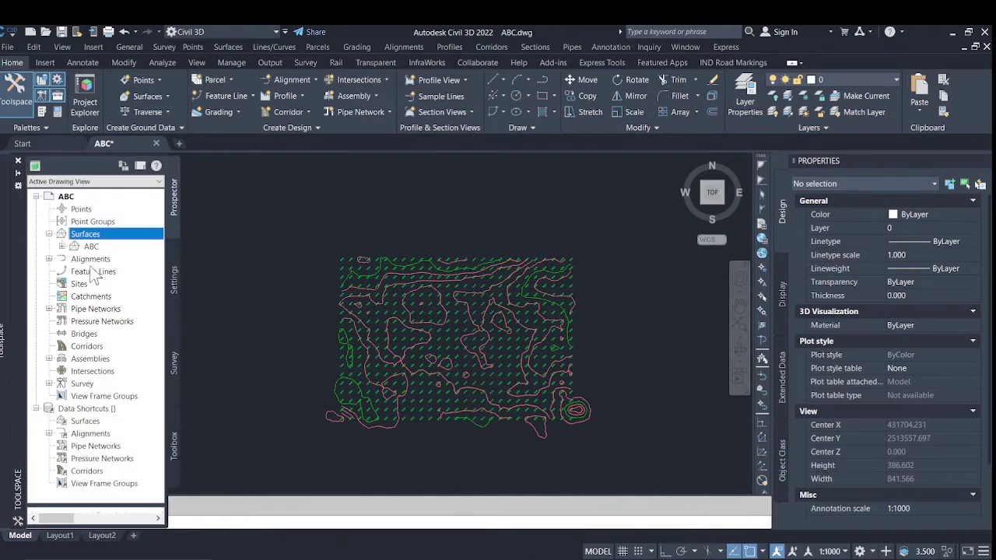
right_click(93, 246)
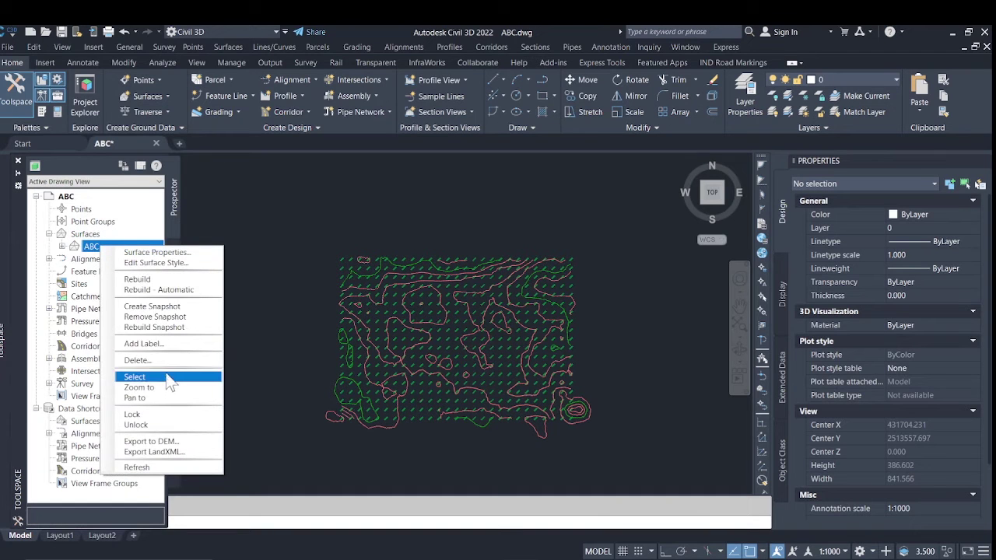
left_click(138, 360)
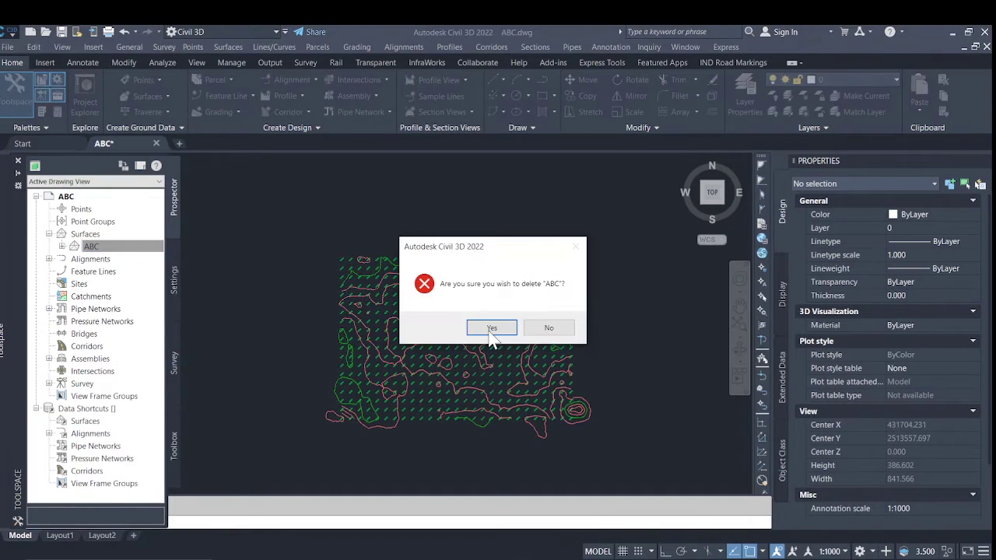
left_click(490, 327)
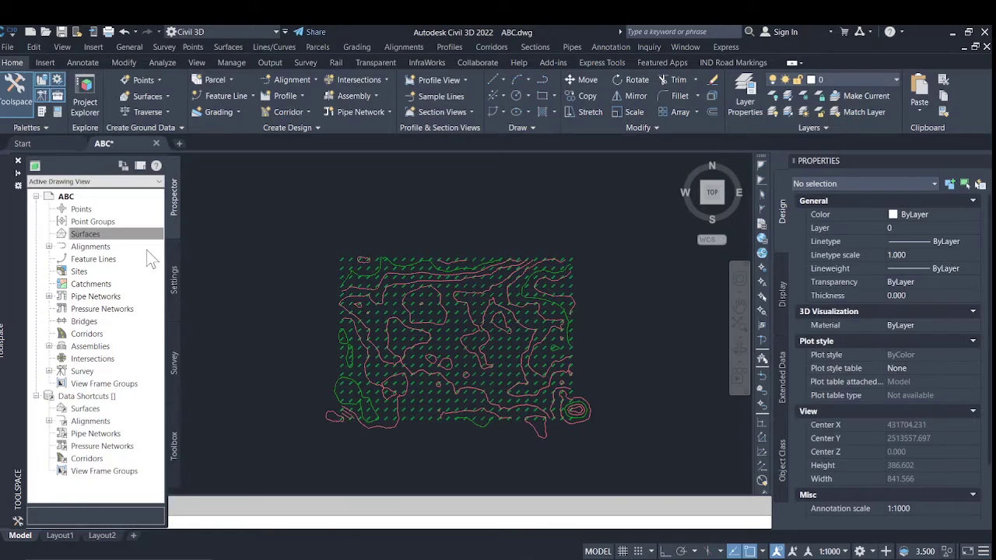
- Create a new TIN surface named ABC under Surfaces
right_click(104, 235)
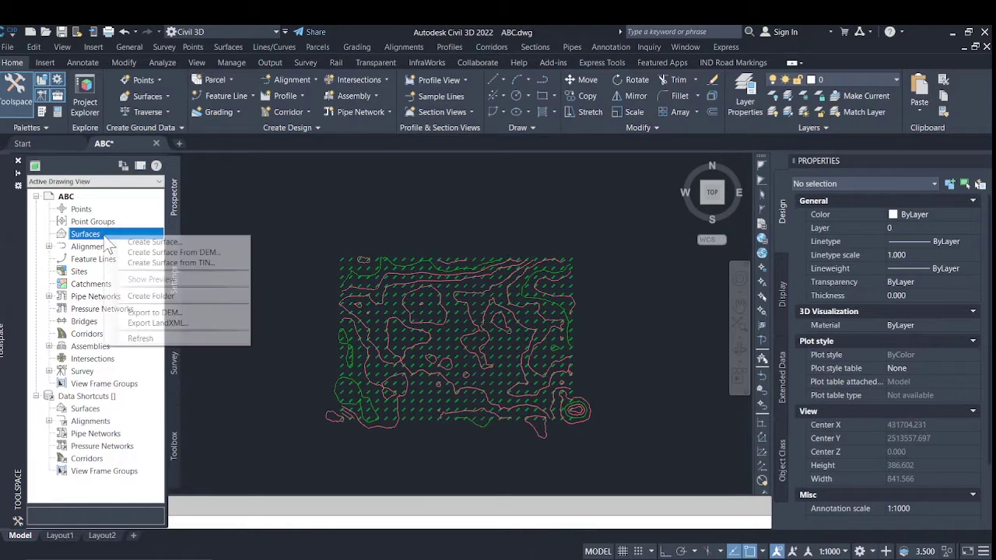
left_click(140, 242)
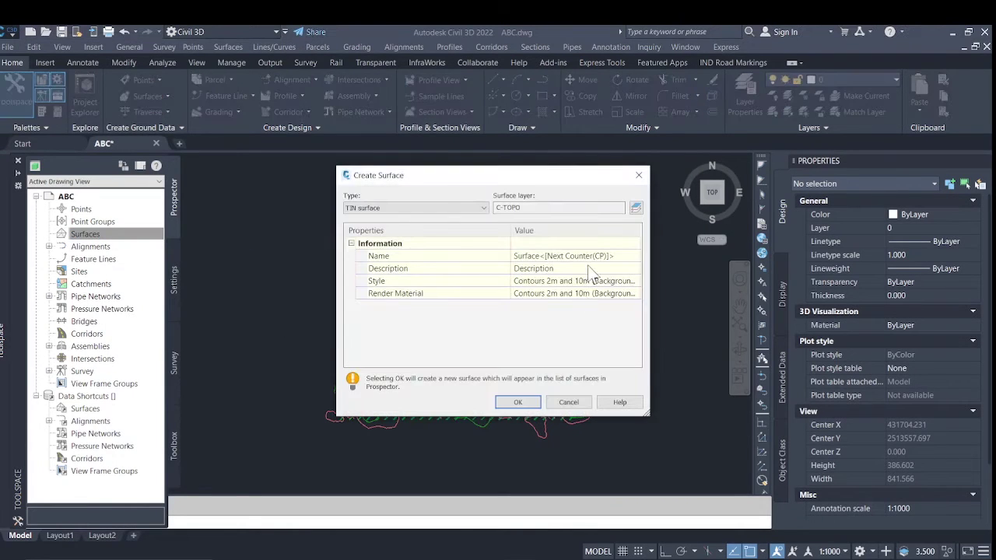
left_click(607, 257)
type("ABC")
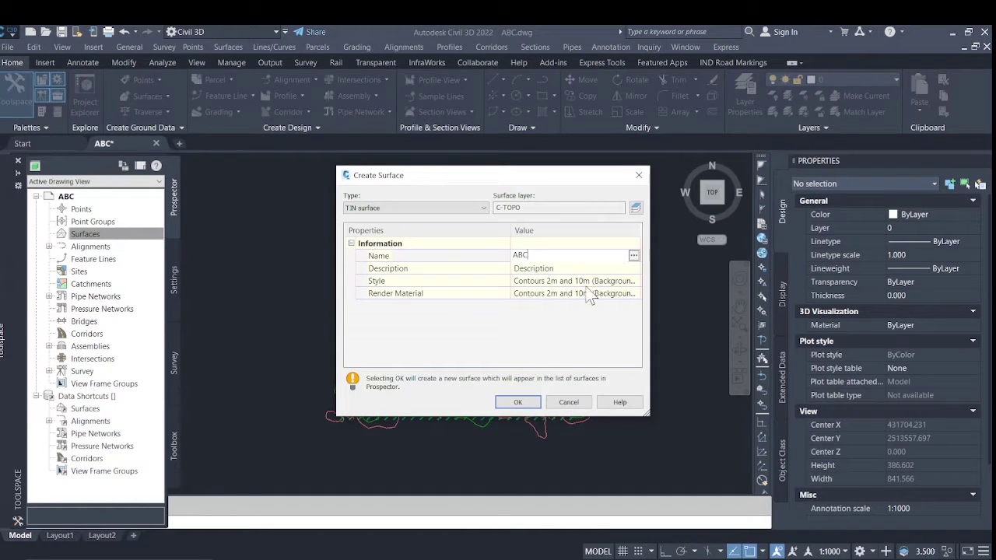
left_click(515, 401)
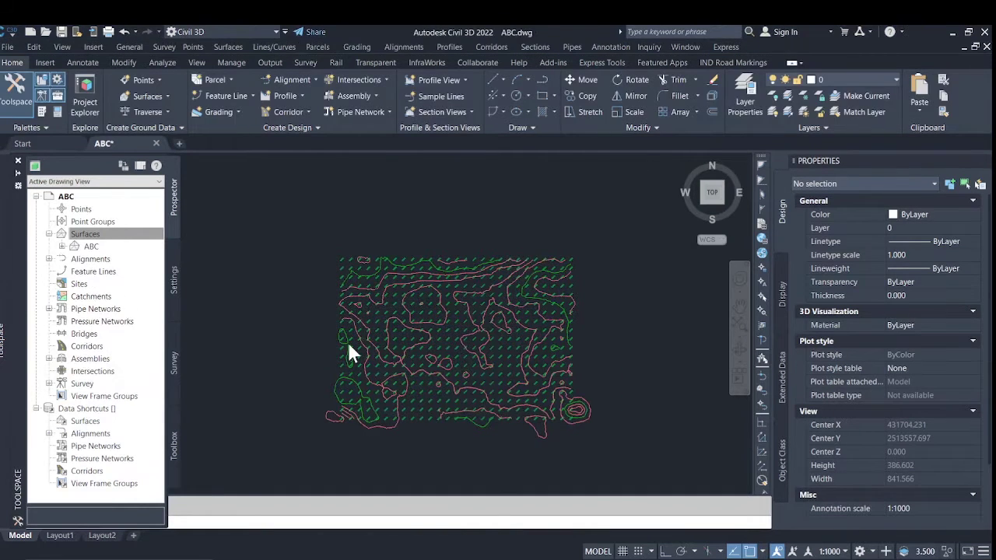
- Expand ABC's Definition and choose Add on Breaklines to bring up the Add Breaklines dialog
left_click(62, 246)
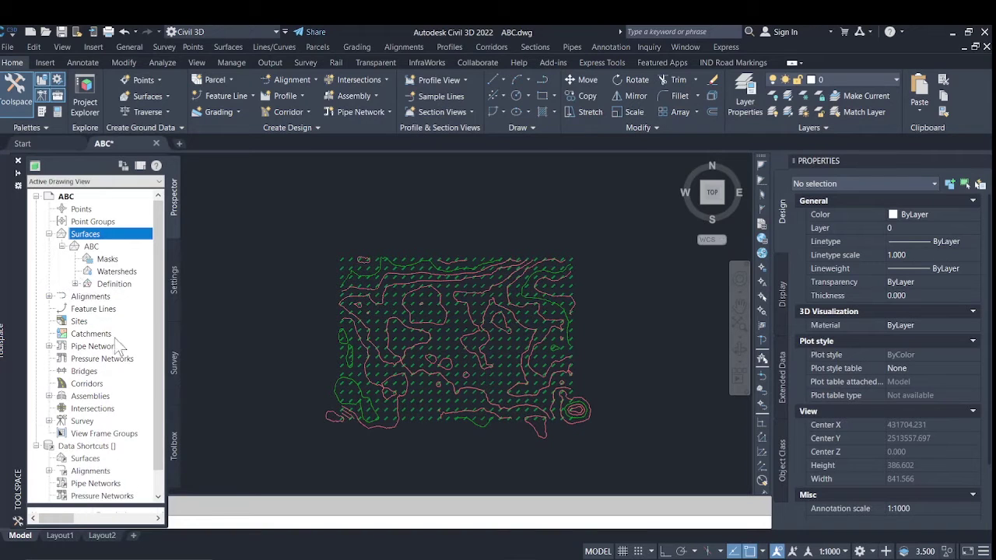
left_click(76, 284)
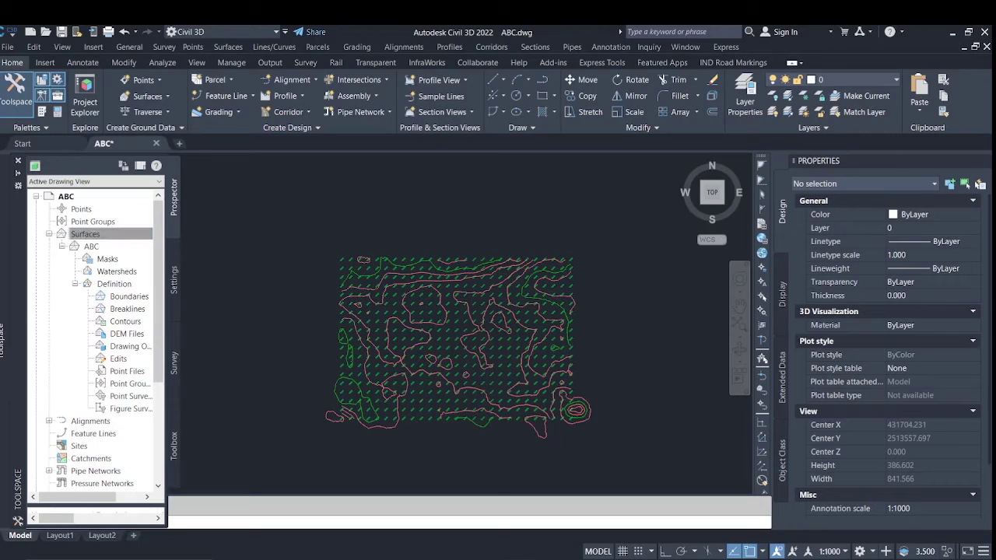
left_click_drag(125, 498, 139, 497)
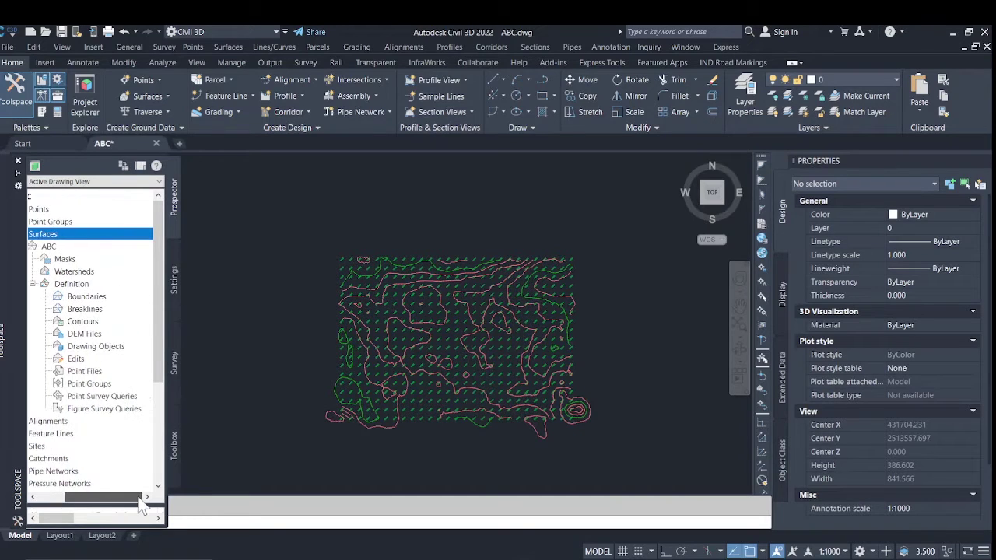
left_click(97, 311)
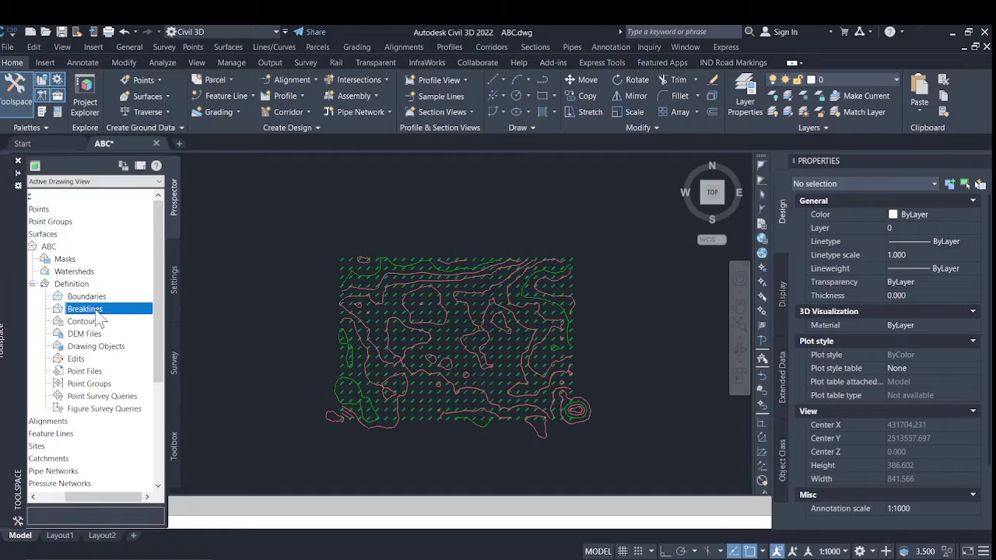
right_click(98, 315)
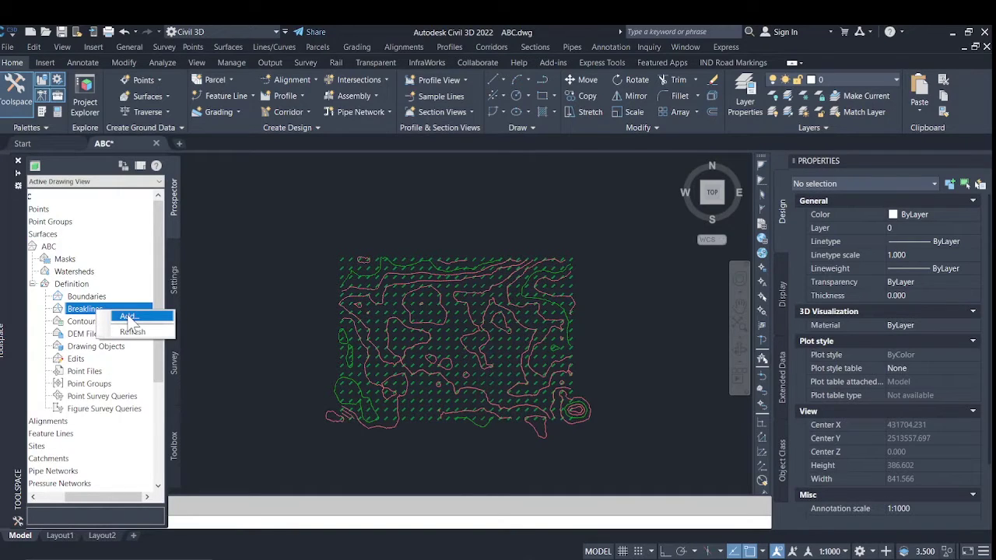
left_click(131, 316)
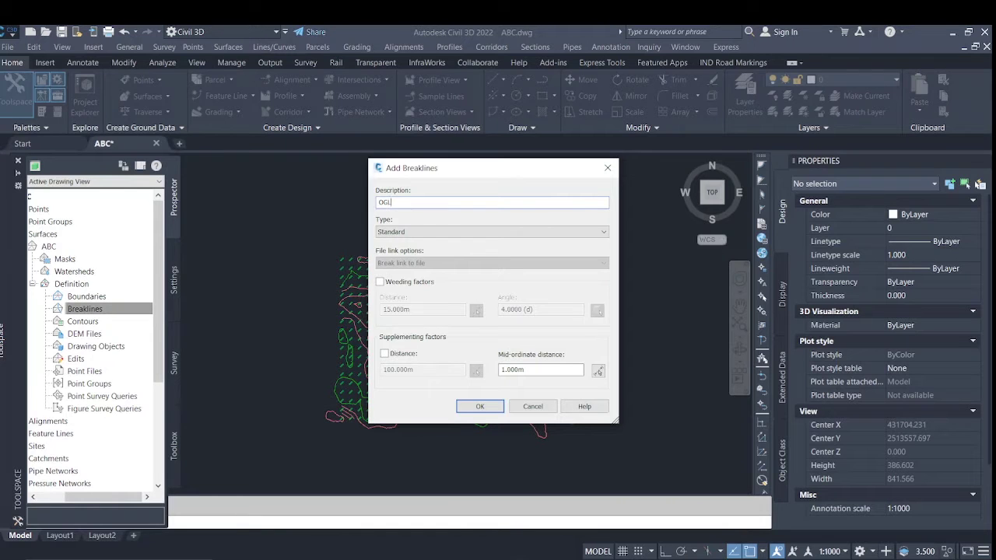
- Add all 42 contour polylines to ABC as OGL breaklines with a crossing selection
left_click(474, 405)
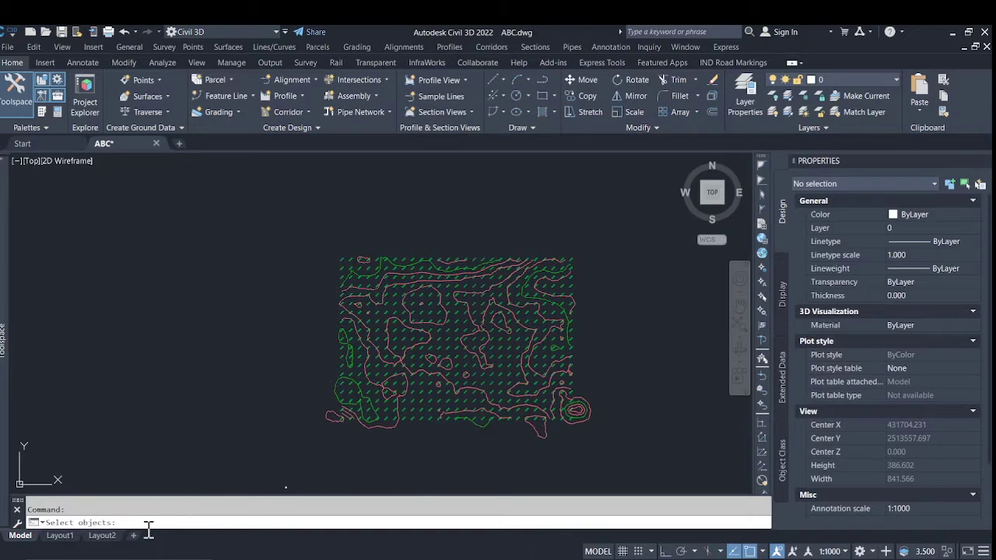
left_click(621, 465)
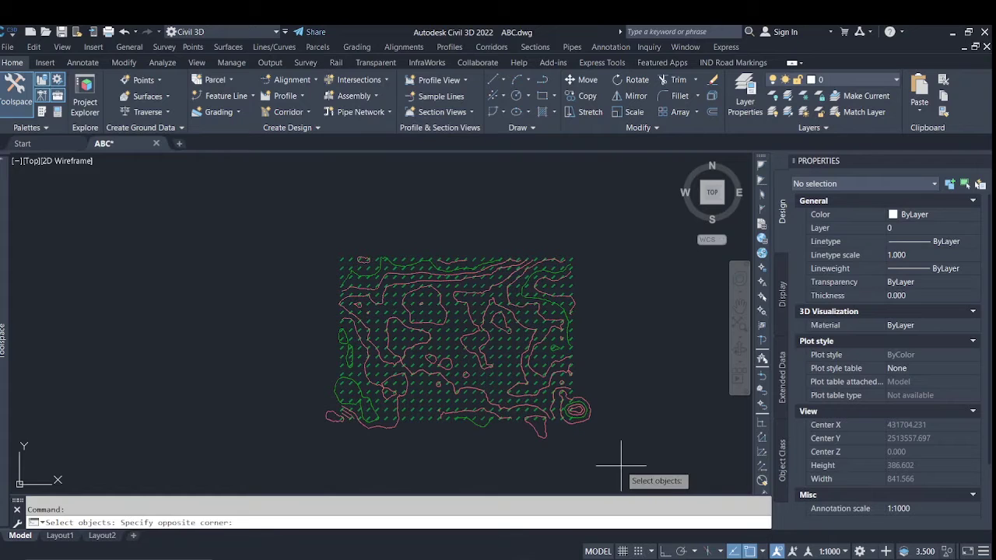
left_click(304, 229)
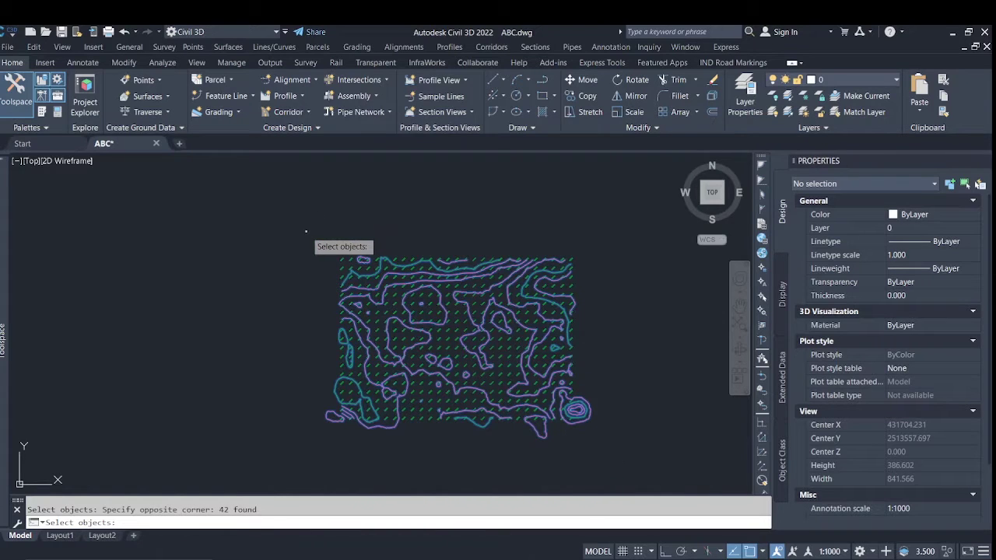
key("Return")
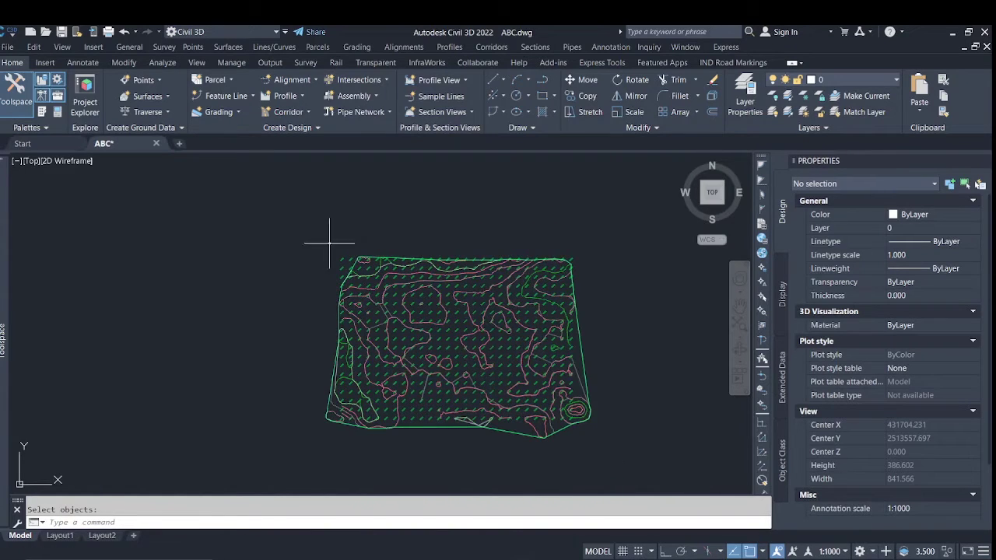
- Select the rebuilt ABC surface to check its 103.000m–111.000m elevation range
scroll(424, 286, "up", 4)
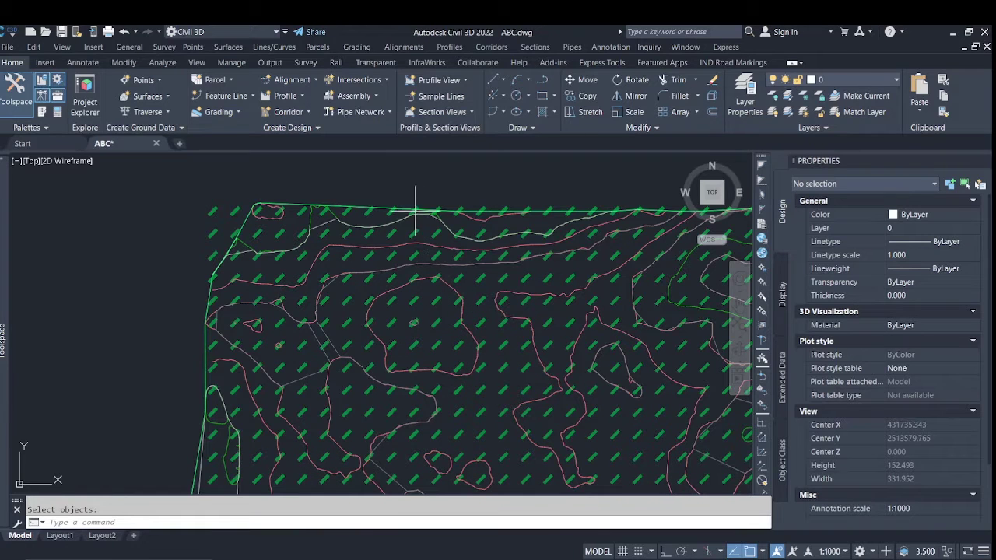
left_click(245, 224)
left_click(311, 297)
scroll(312, 299, "down", 5)
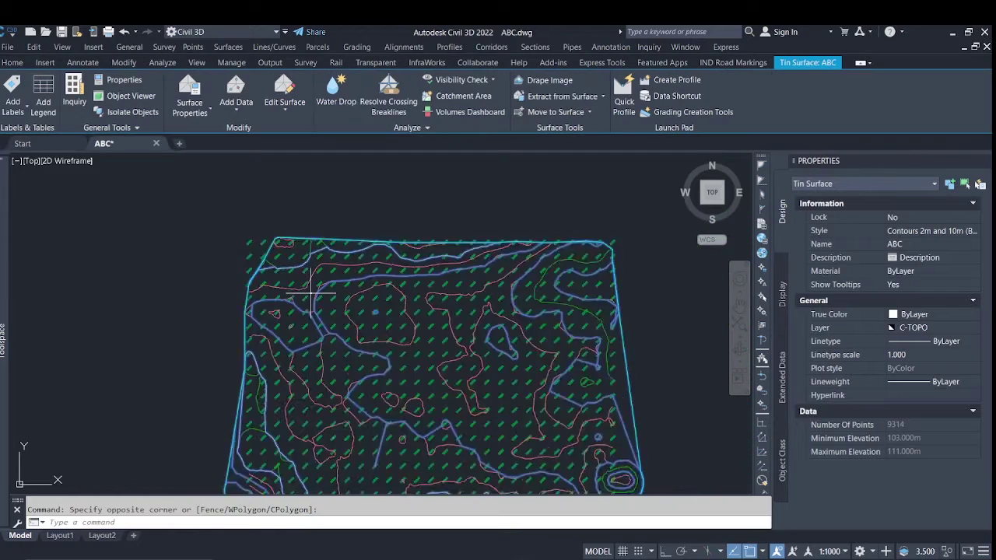
- View surface ABC tilted in the 3D Object Viewer, then return to the drawing
right_click(473, 266)
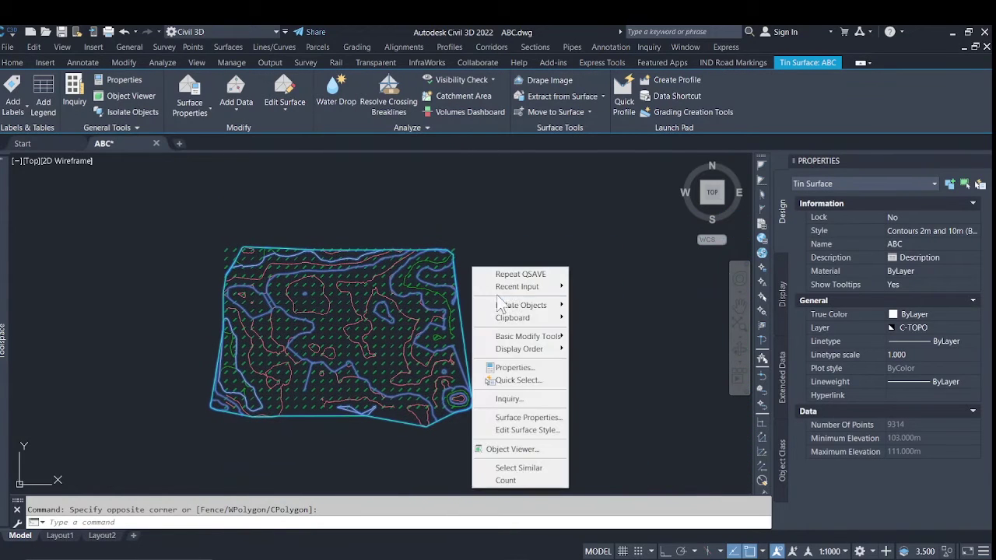
left_click(520, 450)
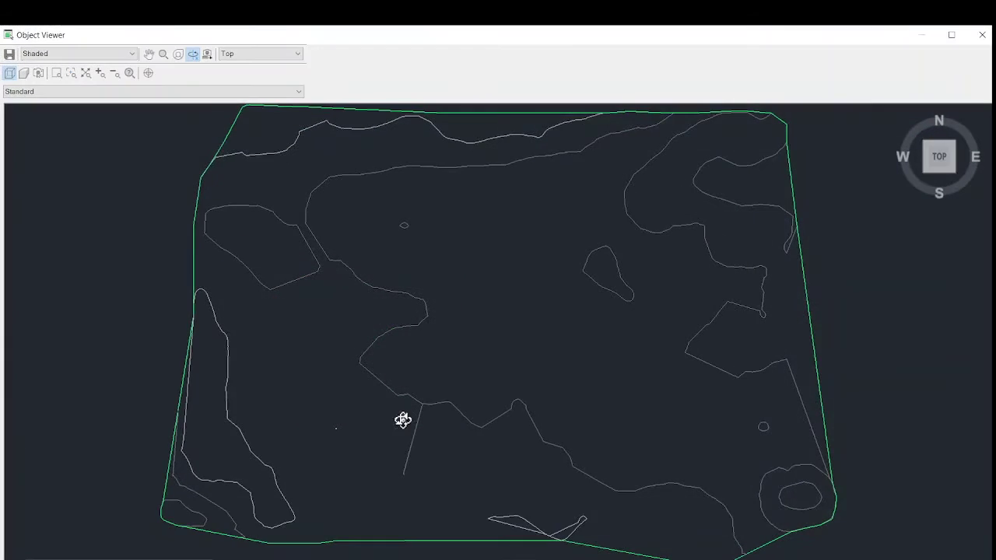
mouse_move(402, 418)
left_mouse_down()
mouse_move(418, 329)
mouse_move(625, 425)
mouse_move(635, 327)
mouse_move(435, 349)
mouse_move(456, 325)
mouse_move(524, 320)
mouse_move(469, 329)
left_mouse_up()
scroll(538, 333, "up", 4)
scroll(470, 331, "down", 5)
left_click(981, 35)
- Reselect the ABC surface and pan around the labelled contours, then clear the selection
scroll(382, 310, "up", 5)
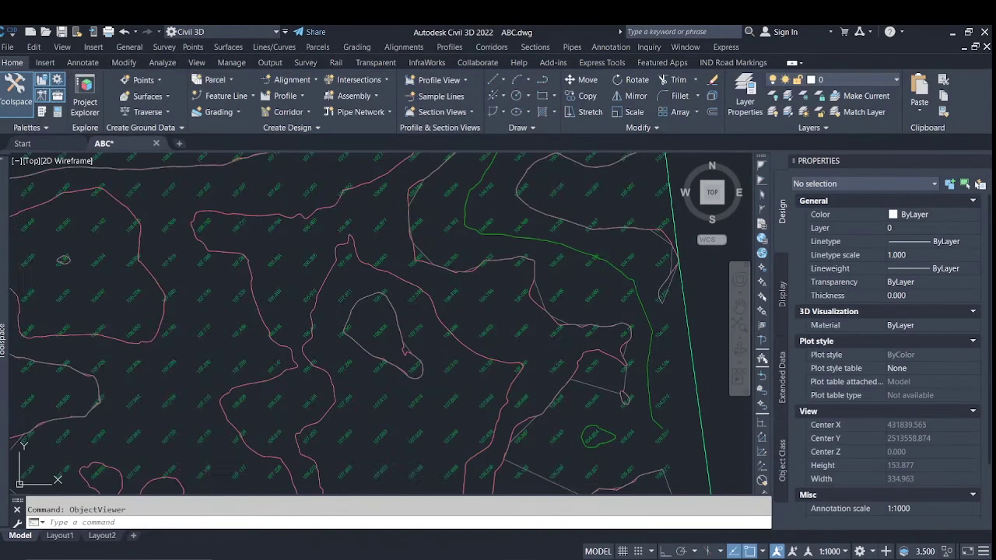
scroll(383, 310, "down", 3)
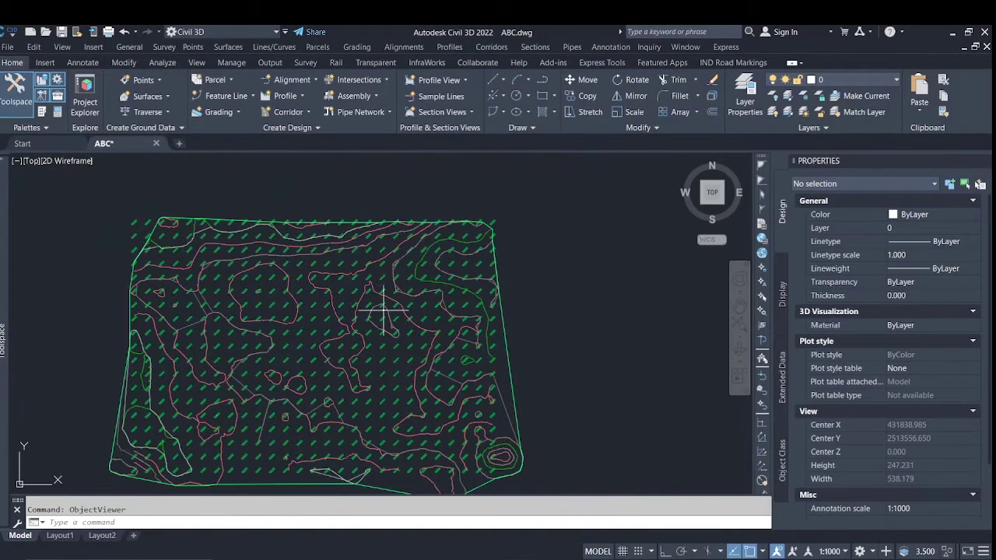
left_click(500, 298)
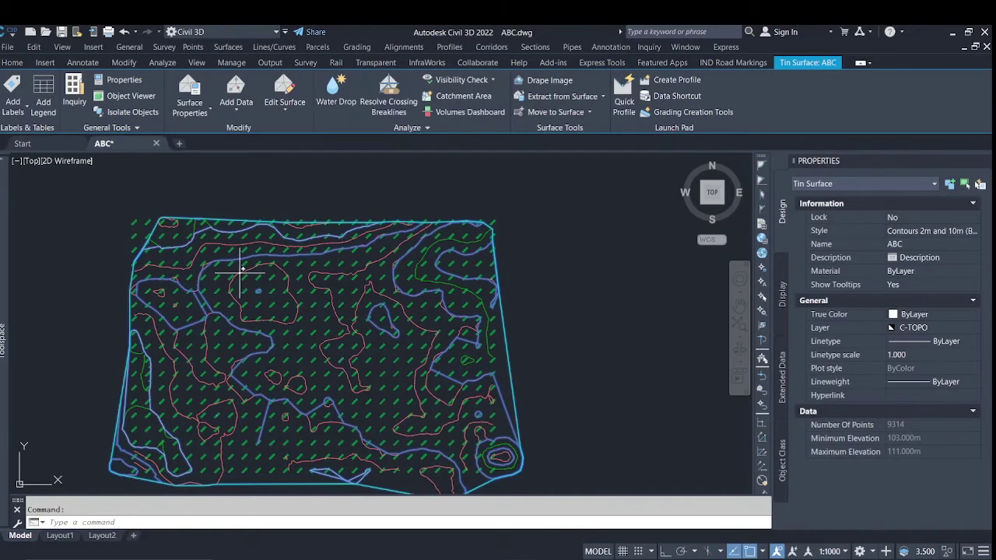
scroll(202, 256, "up", 4)
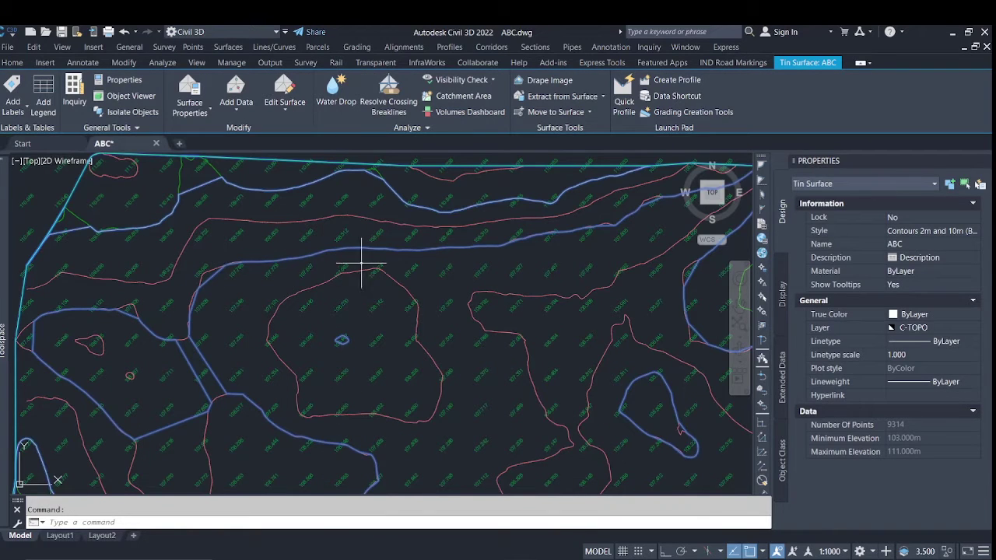
middle_click_drag(571, 254, 400, 312)
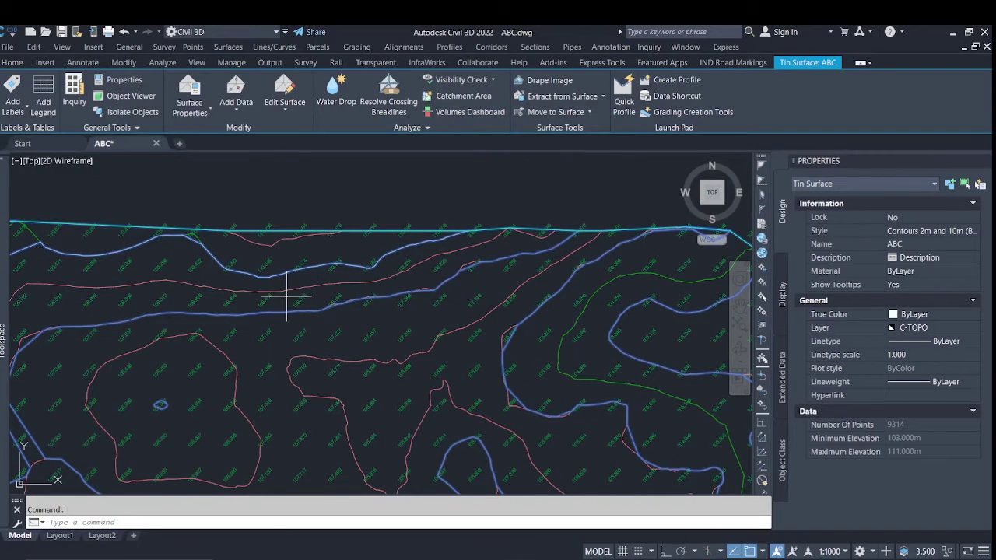
scroll(418, 273, "down", 4)
scroll(406, 349, "up", 2)
scroll(381, 288, "down", 2)
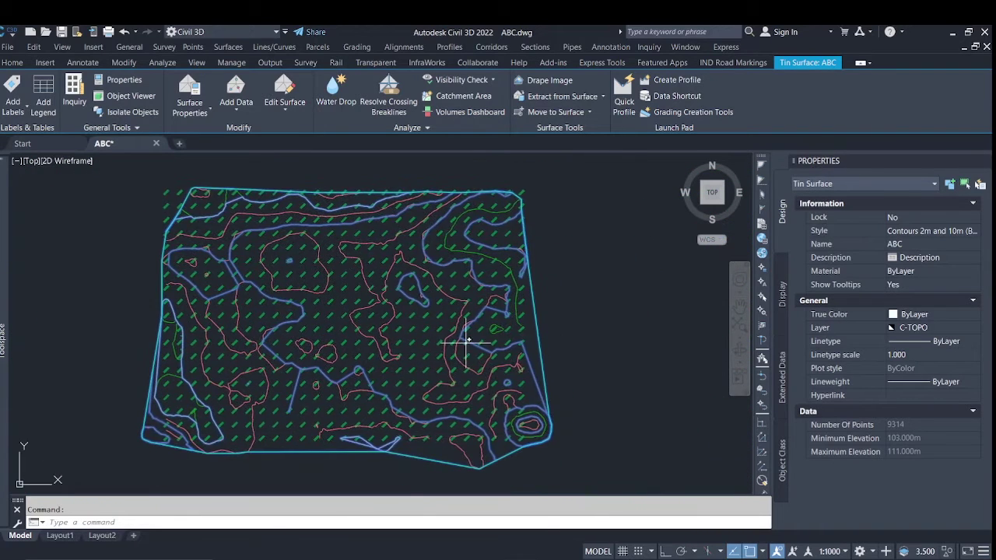
scroll(373, 353, "down", 2)
scroll(310, 322, "down", 3)
key("Escape")
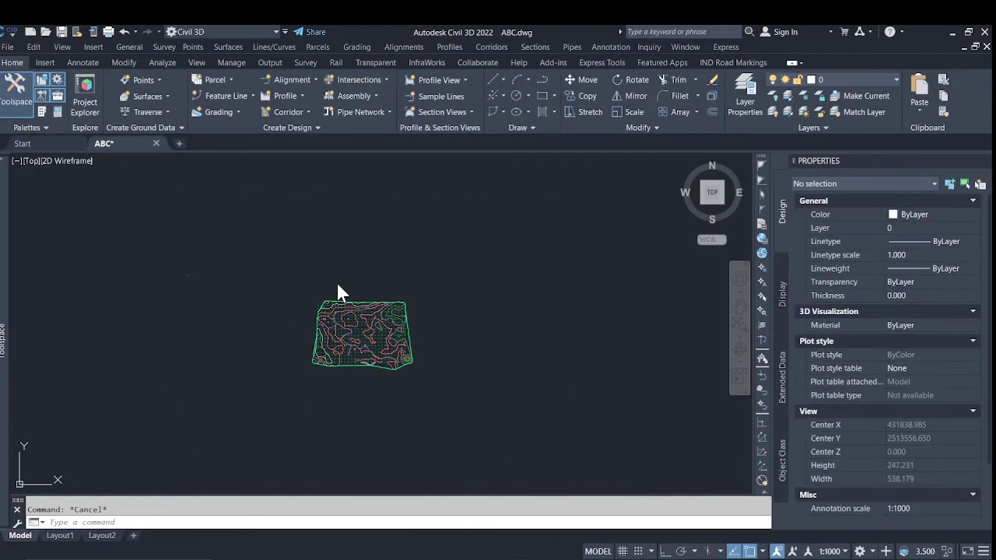
- Select the small ABC surface again, recentre the view, and bring back the Toolspace object tree
left_click(339, 275)
scroll(331, 297, "up", 3)
scroll(318, 294, "up", 2)
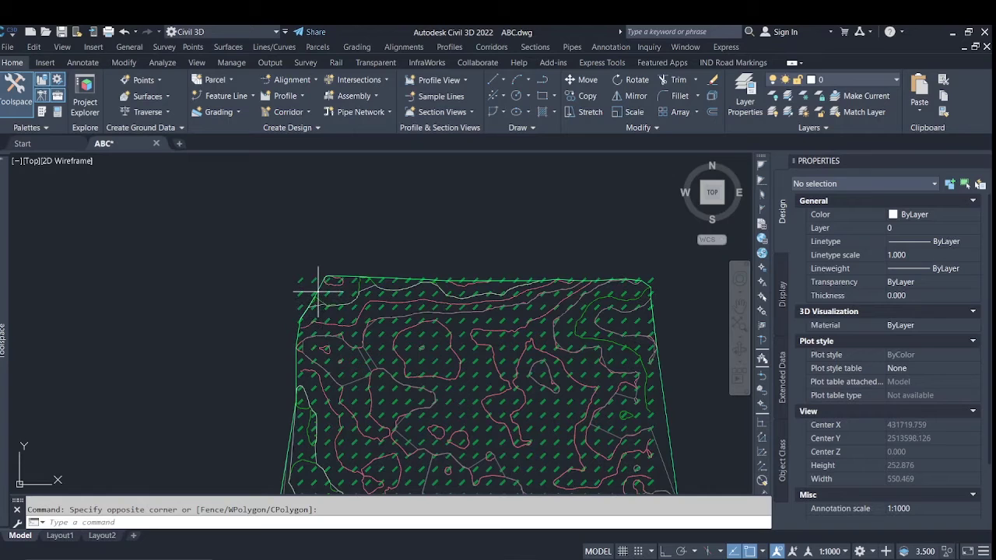
left_click(318, 294)
scroll(311, 288, "down", 4)
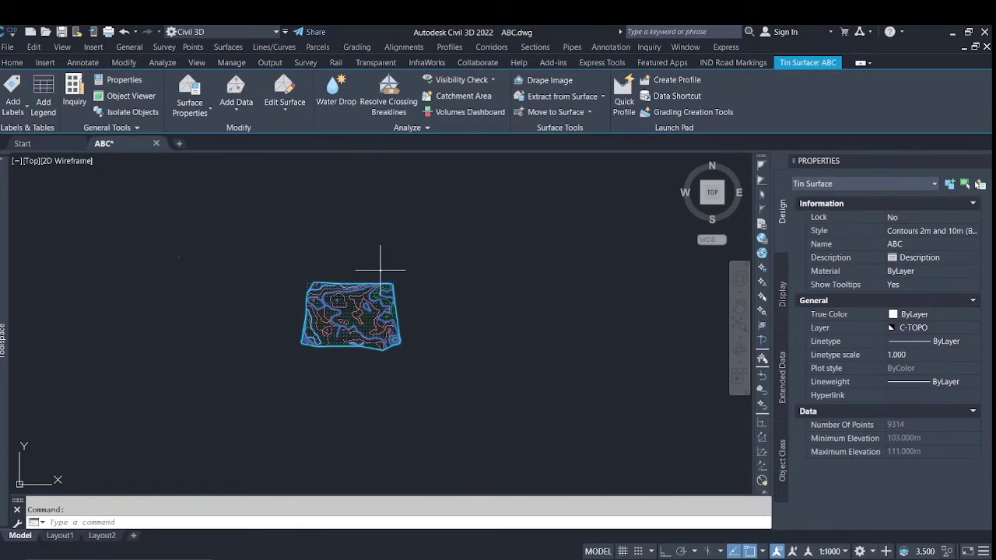
middle_click_drag(296, 317, 355, 311)
scroll(356, 312, "down", 2)
mouse_move(3, 340)
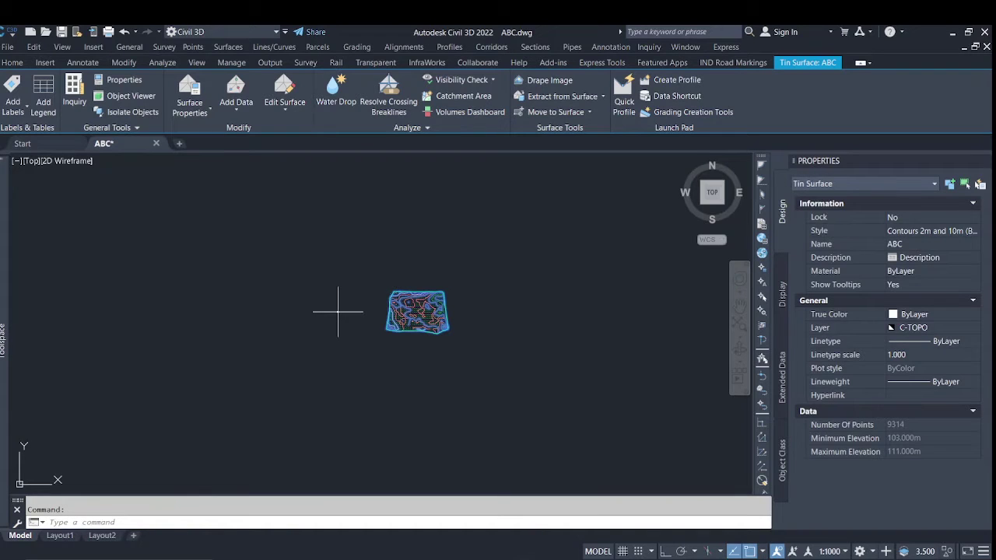
key("Escape")
left_click(326, 308)
- Create a TIN surface named PQR with the Contours 2m and 10m style on layer C-TOPO
left_click(105, 235)
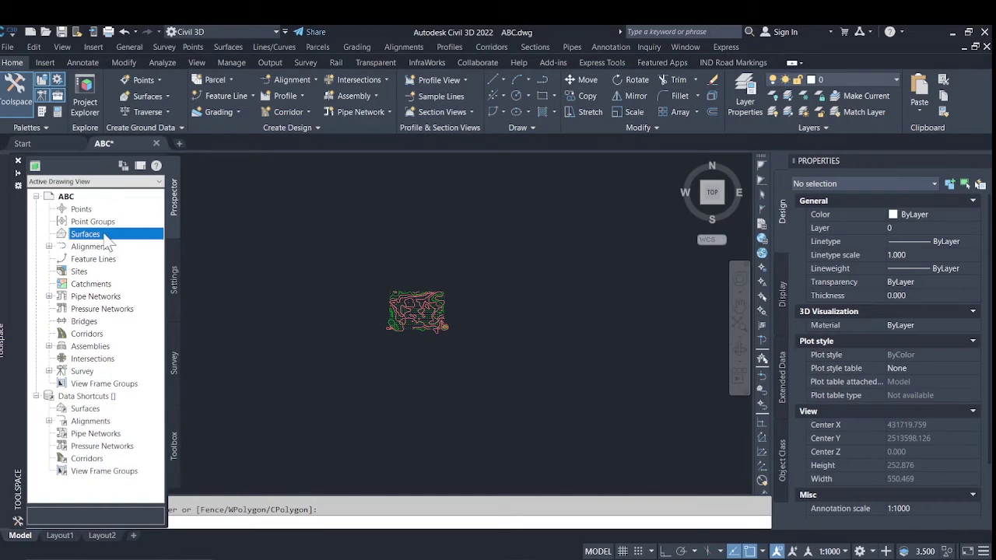
right_click(104, 239)
left_click(140, 238)
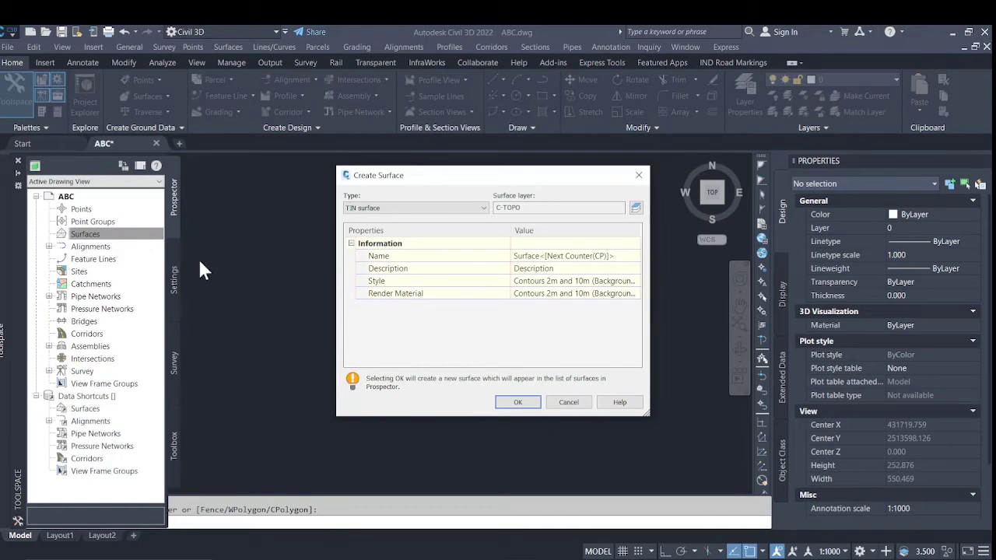
left_click(547, 256)
type("PQR")
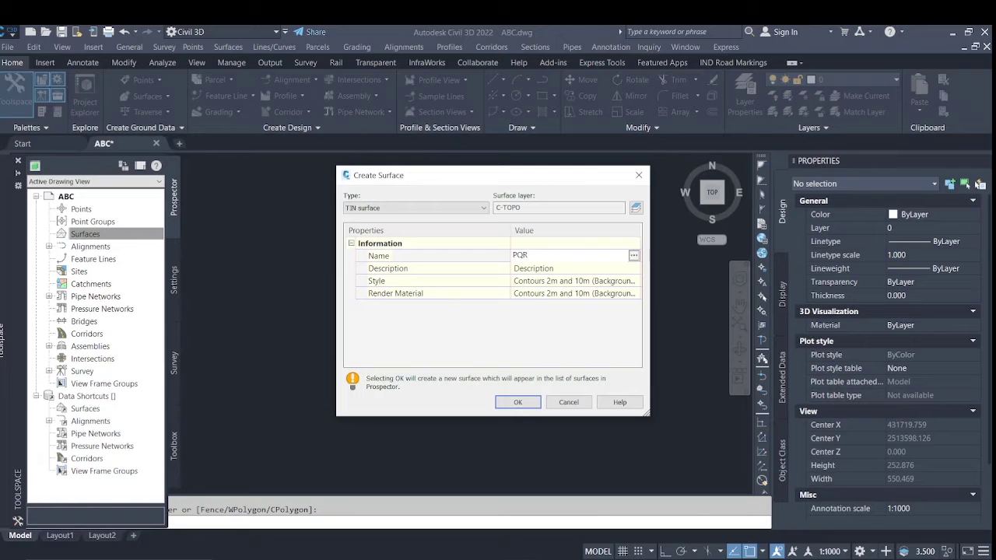
left_click(517, 402)
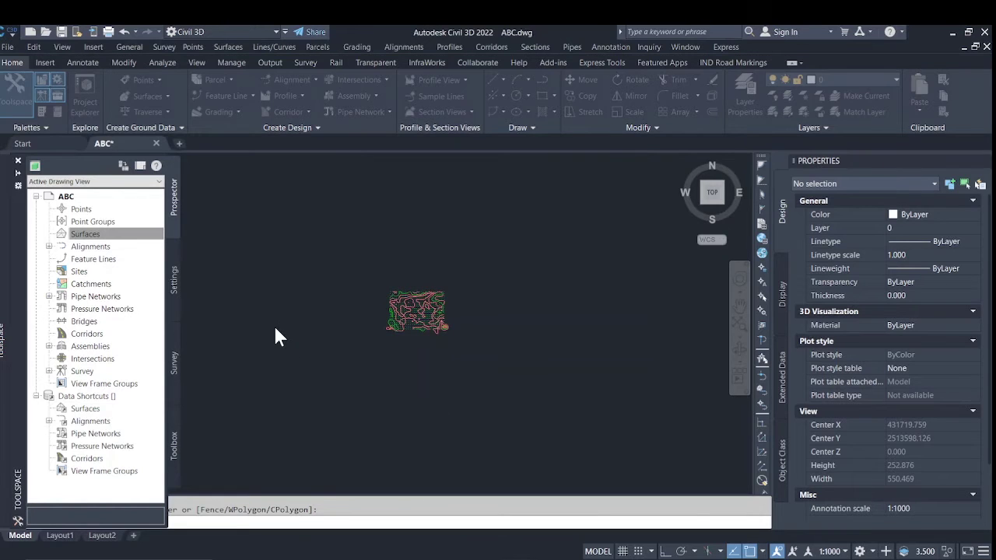
- Expand PQR's Definition and add contour data with description OGL
left_click(62, 246)
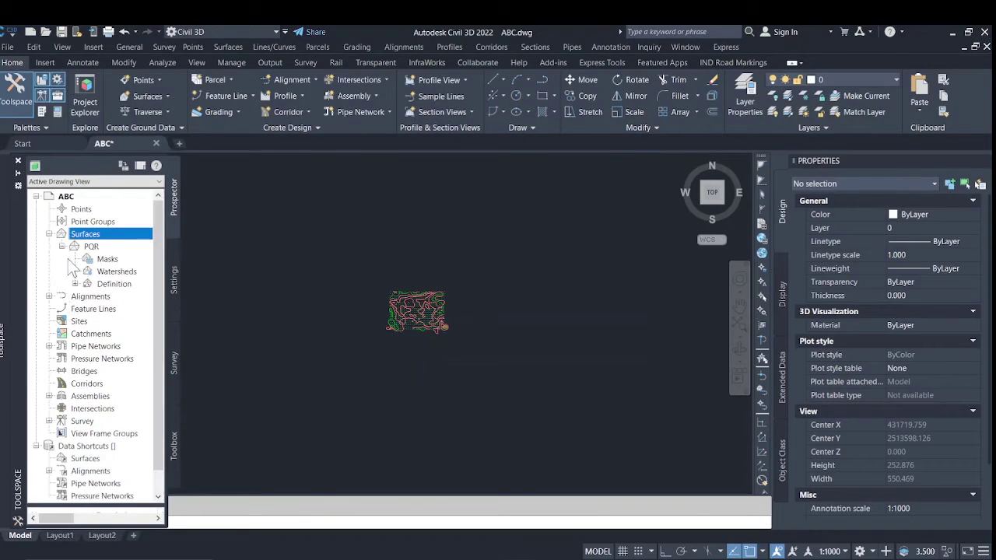
left_click(75, 284)
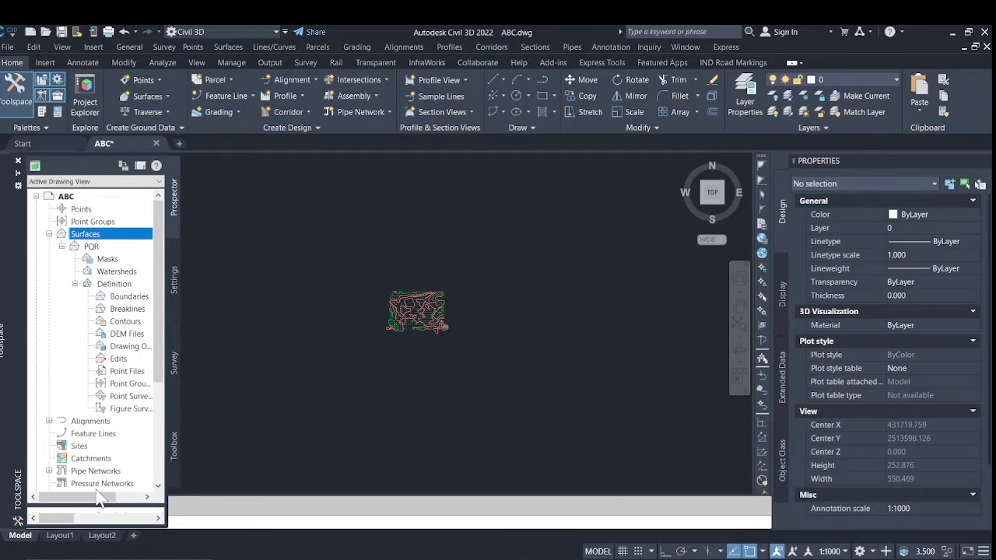
left_click_drag(99, 497, 123, 497)
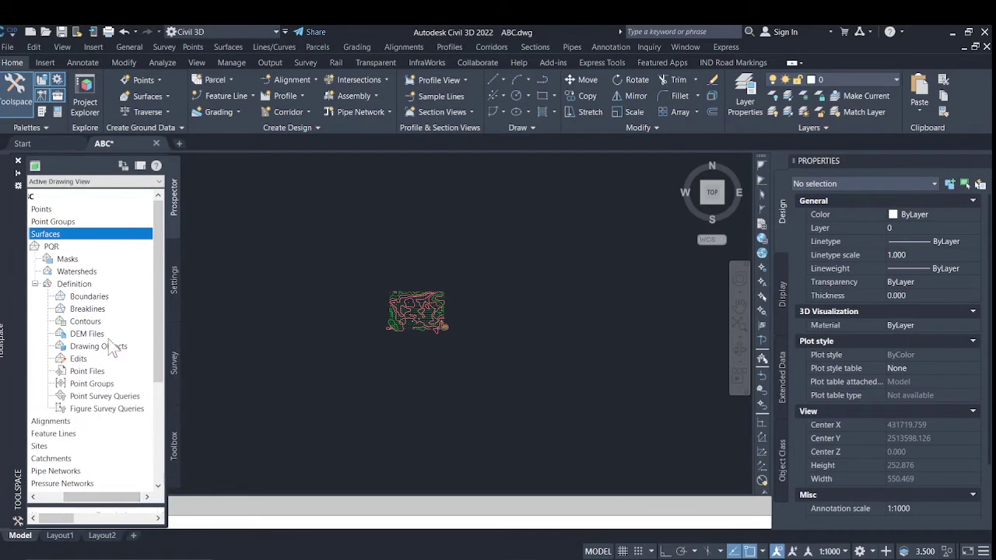
left_click(86, 321)
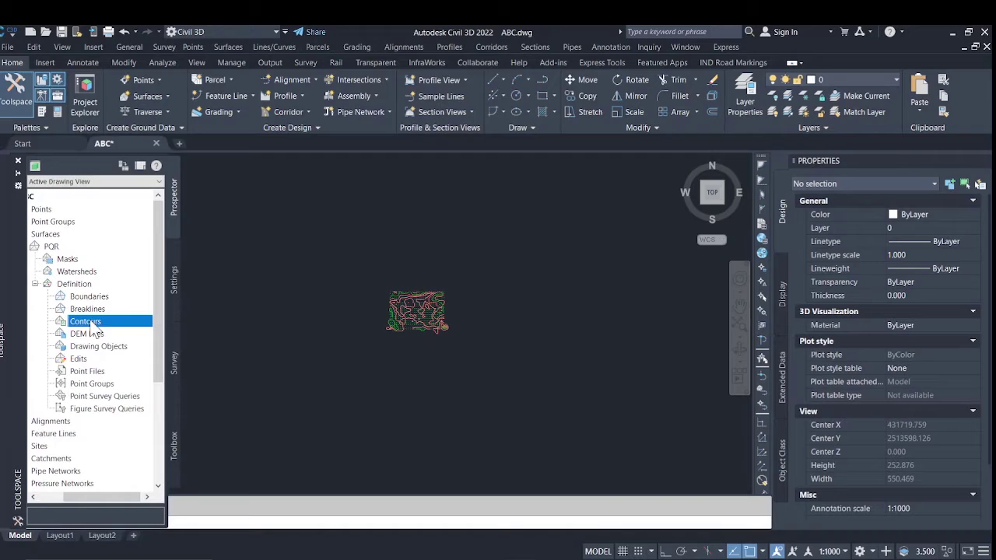
right_click(91, 327)
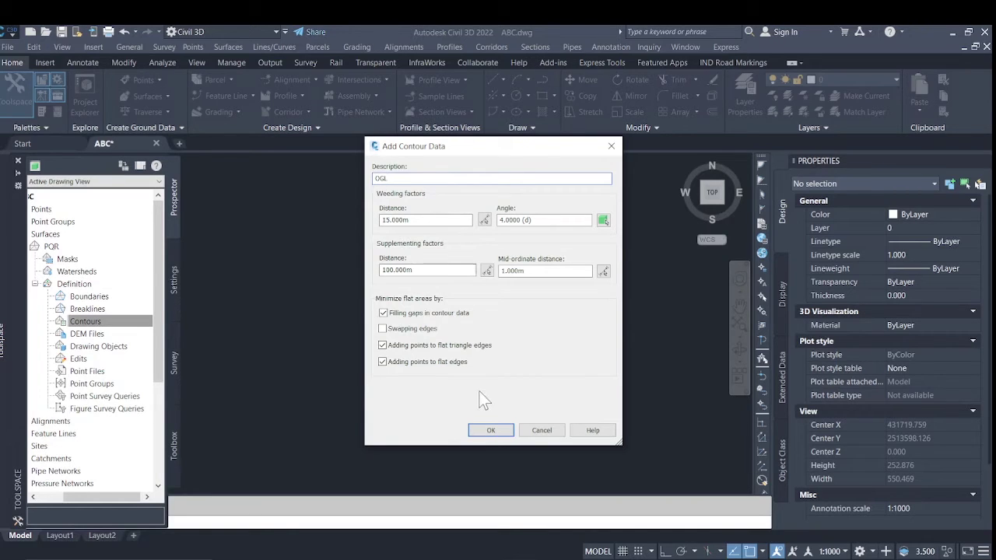
left_click(486, 430)
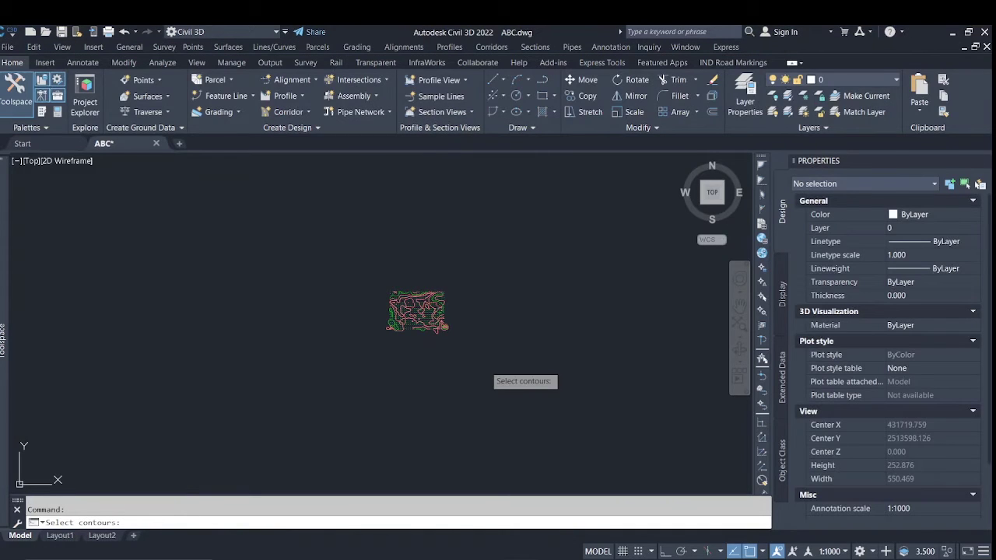
- Window-select the 42 contours plus the outer boundary line to build PQR
left_click(485, 364)
left_click(325, 241)
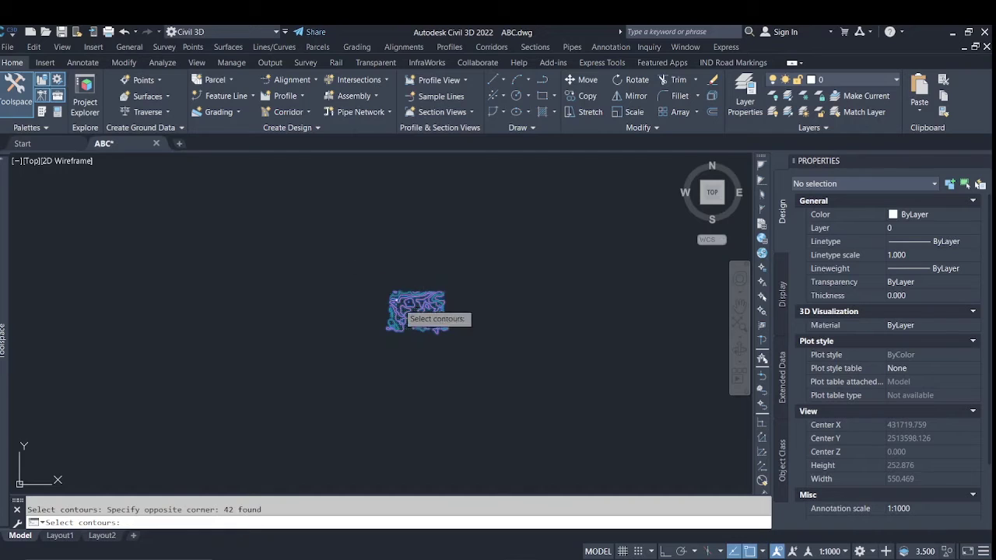
scroll(401, 303, "up", 4)
scroll(434, 327, "up", 2)
key("Return")
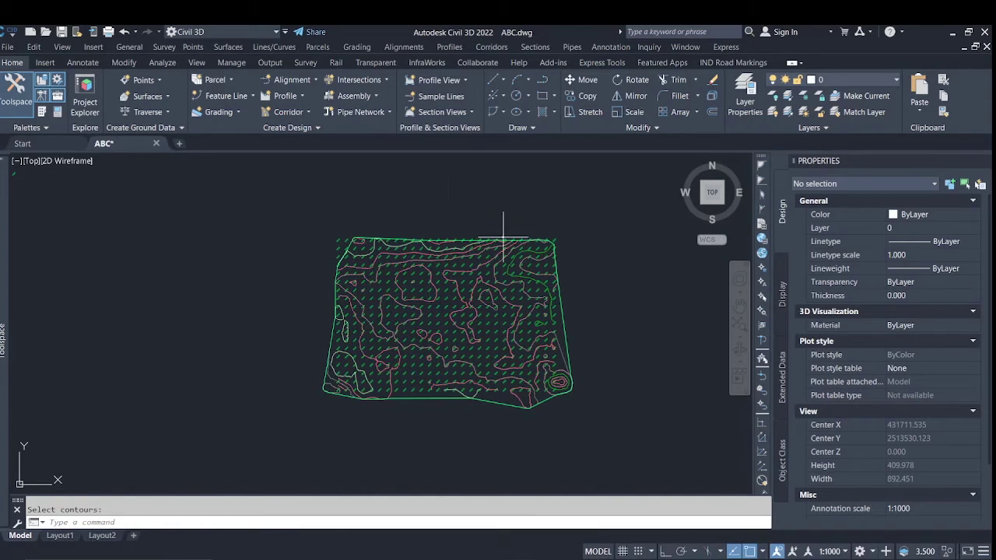
left_click(560, 298)
key("Return")
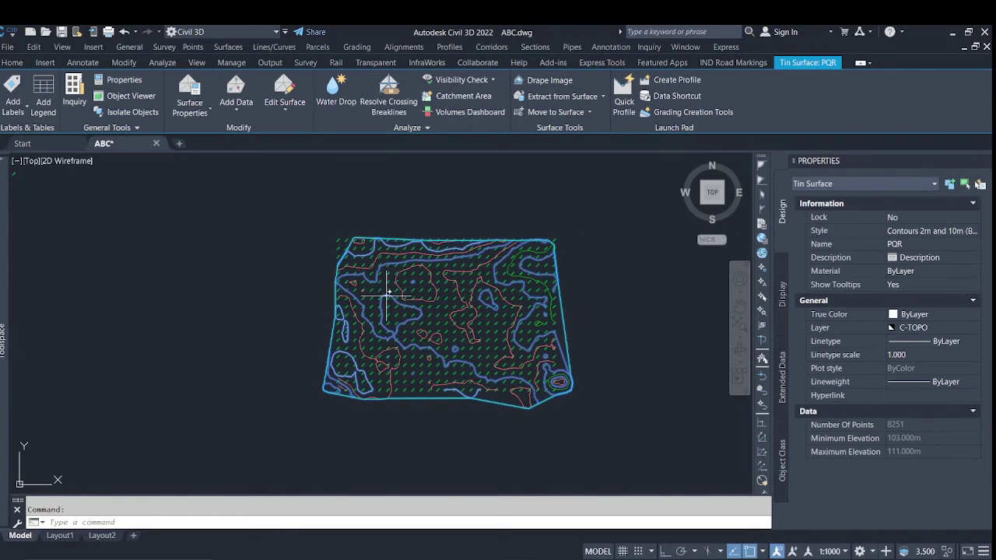
scroll(378, 260, "up", 3)
scroll(393, 266, "up", 3)
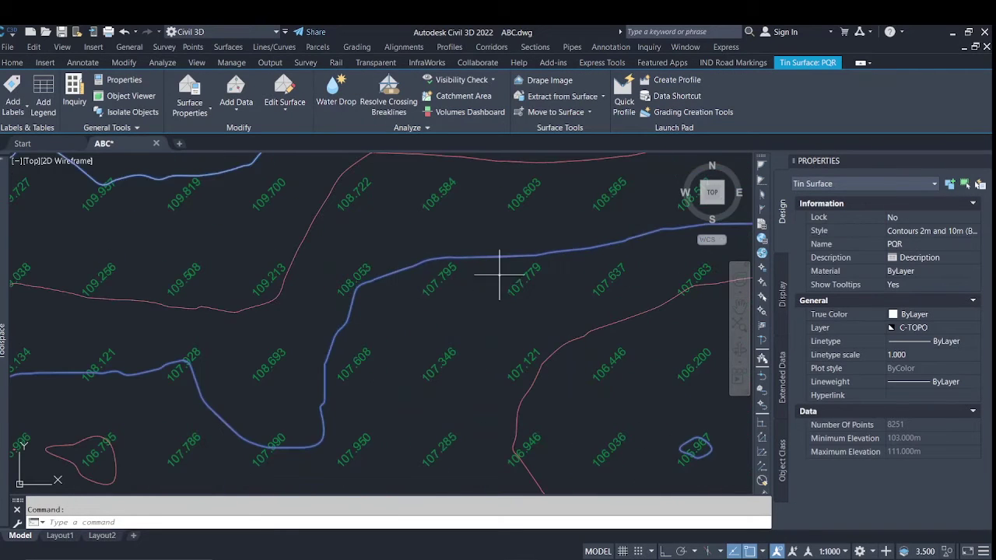
scroll(512, 336, "down", 2)
scroll(324, 269, "down", 2)
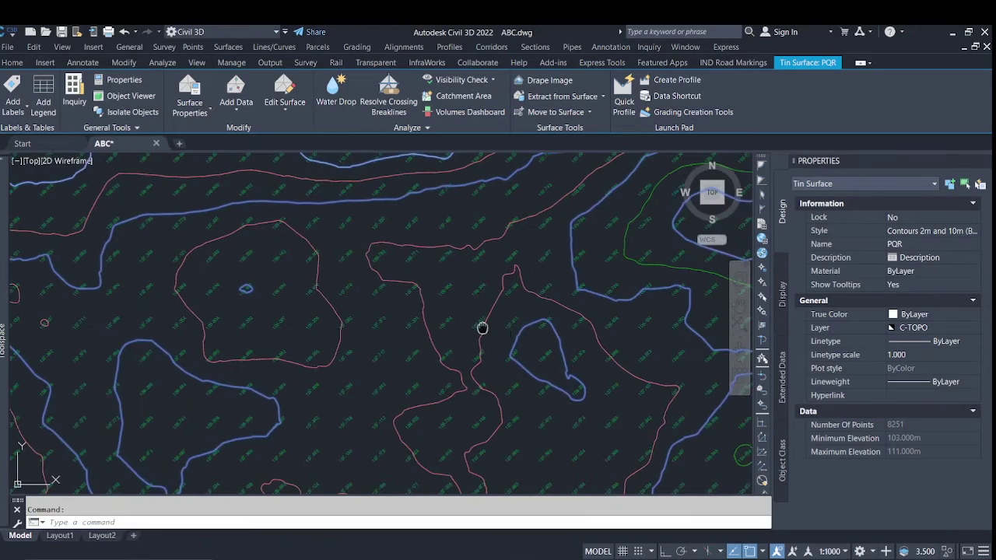
scroll(402, 325, "up", 5)
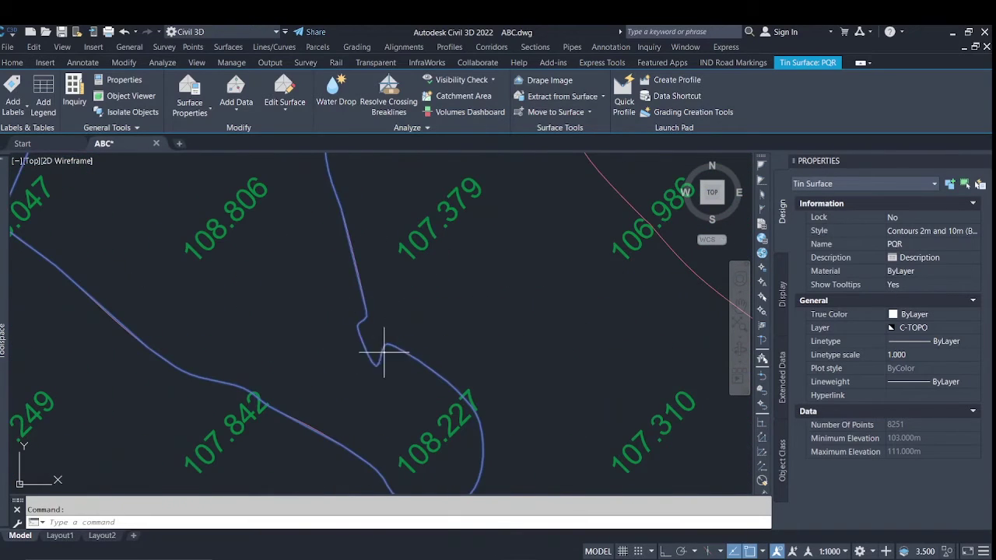
scroll(387, 344, "down", 8)
mouse_move(393, 334)
middle_mouse_down()
mouse_move(339, 342)
mouse_move(347, 302)
mouse_move(397, 331)
middle_mouse_up()
scroll(348, 302, "down", 2)
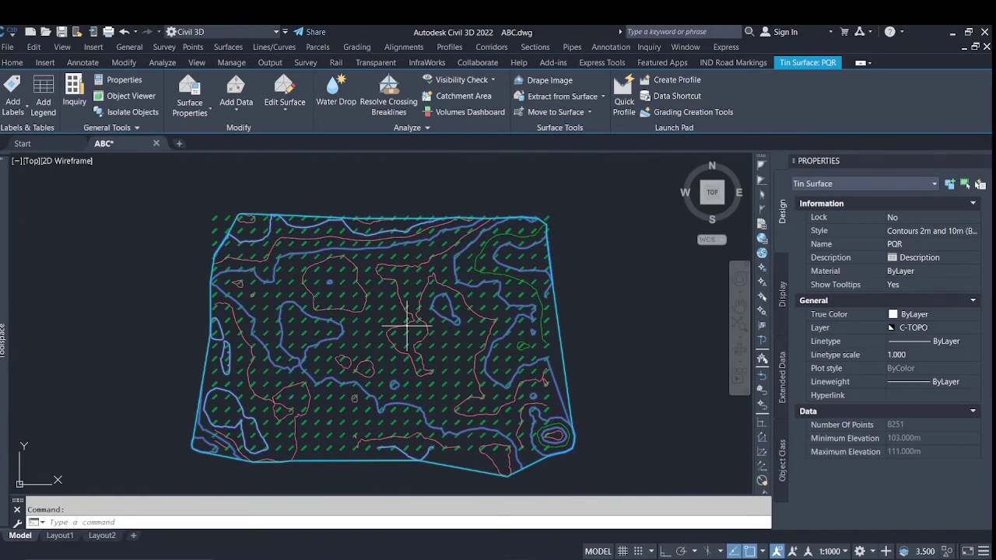
scroll(410, 319, "down", 4)
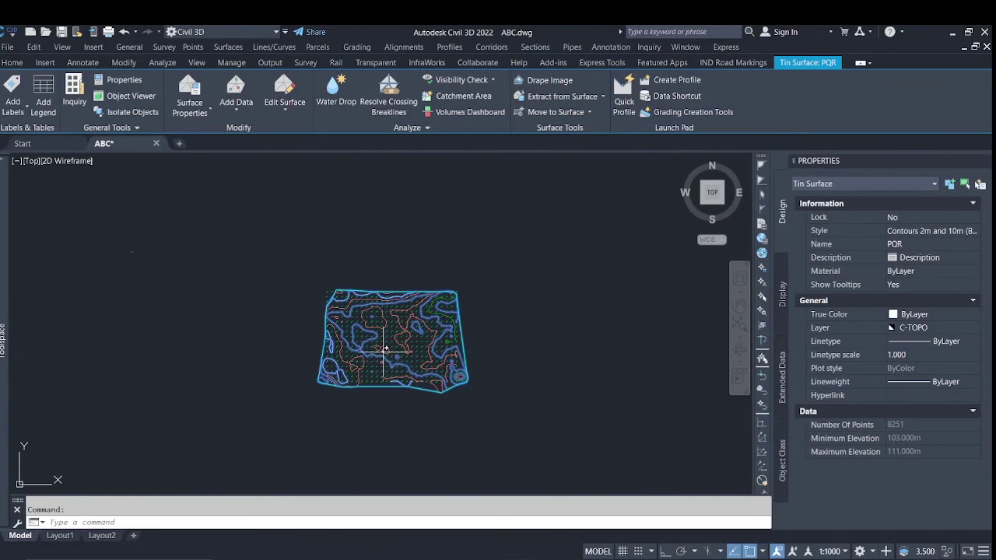
middle_click_drag(393, 342, 401, 339)
scroll(401, 338, "up", 4)
- Review PQR's Contours and Breaklines definition items in Prospector
scroll(401, 338, "down", 2)
mouse_move(4, 339)
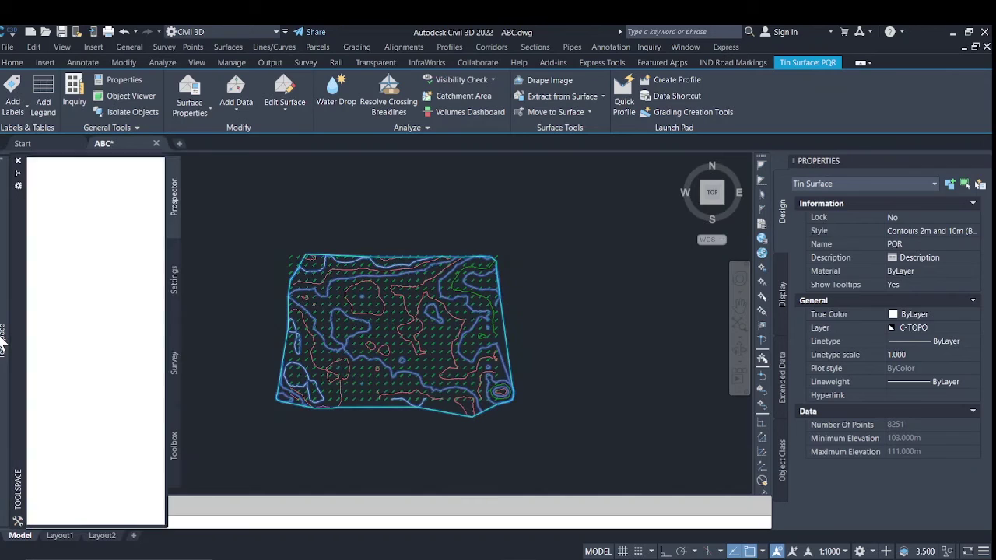
left_click(125, 321)
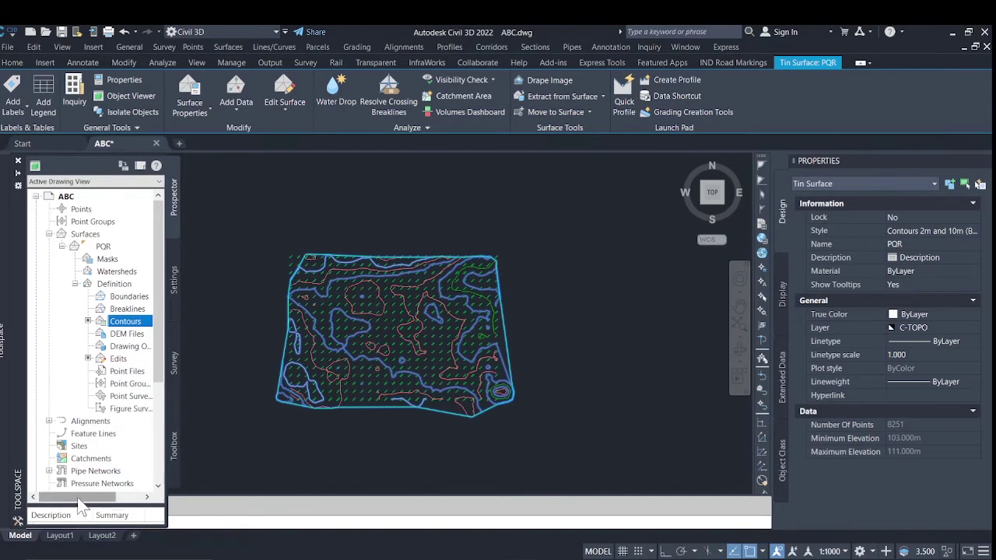
left_click_drag(76, 497, 95, 497)
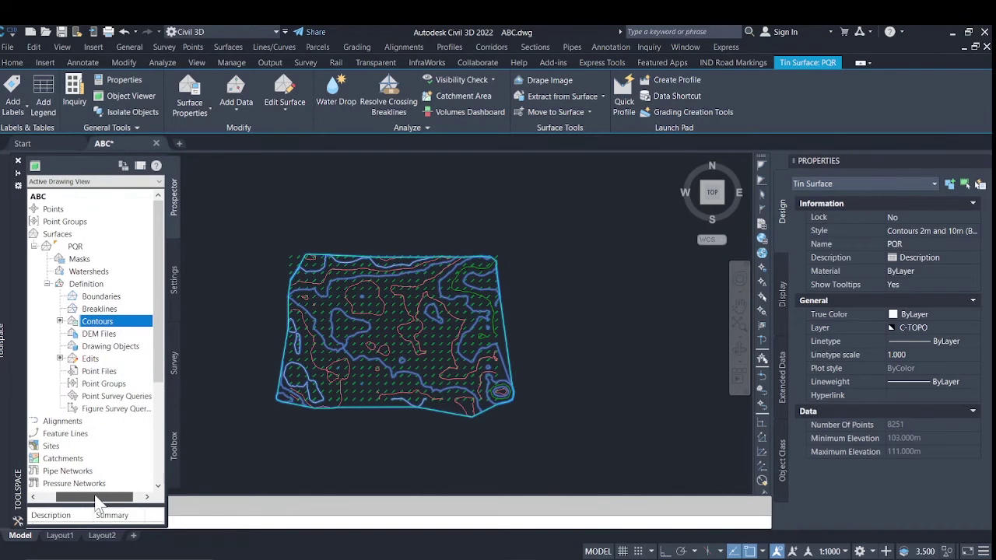
left_click(117, 311)
left_click(115, 323)
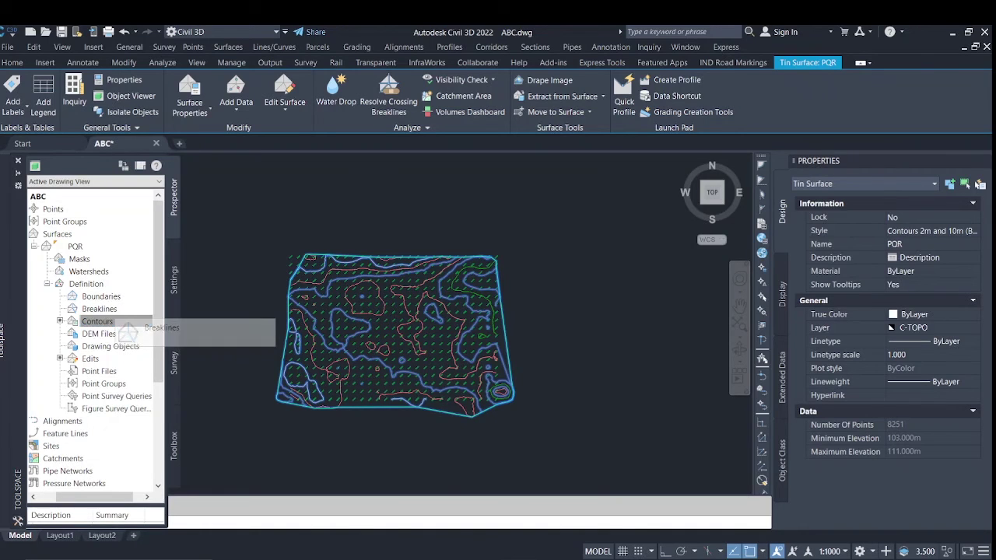
key("Escape")
- Select a closed contour line to confirm layer C-TOPO-MINR-N and elevation 107.000
scroll(401, 299, "up", 5)
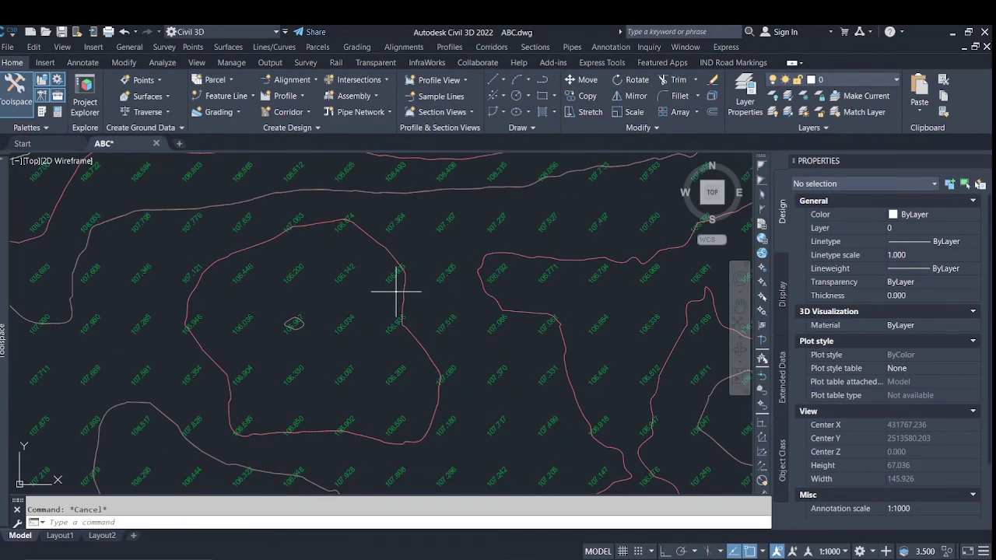
left_click(404, 286)
left_click(403, 291)
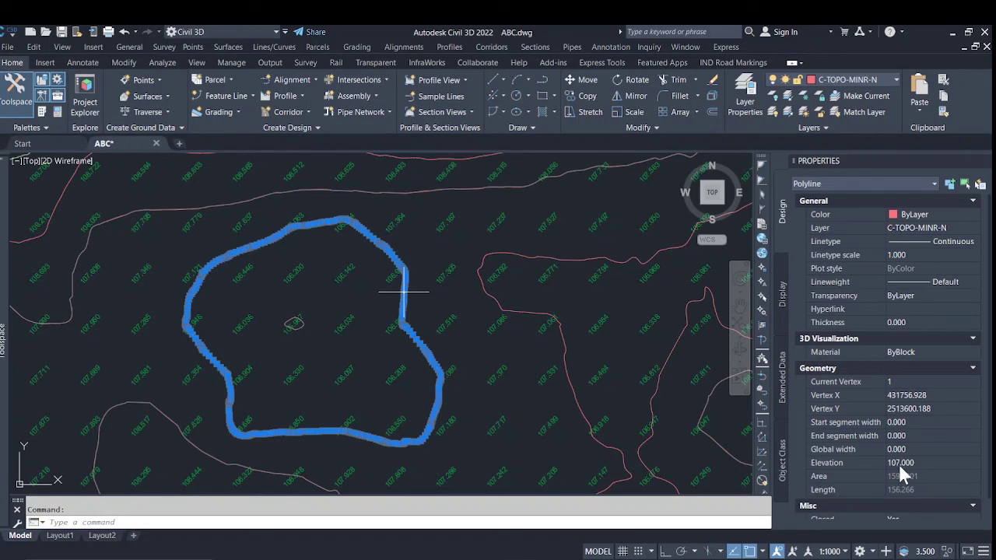
scroll(424, 318, "down", 4)
middle_click_drag(478, 376, 425, 318)
scroll(425, 319, "down", 2)
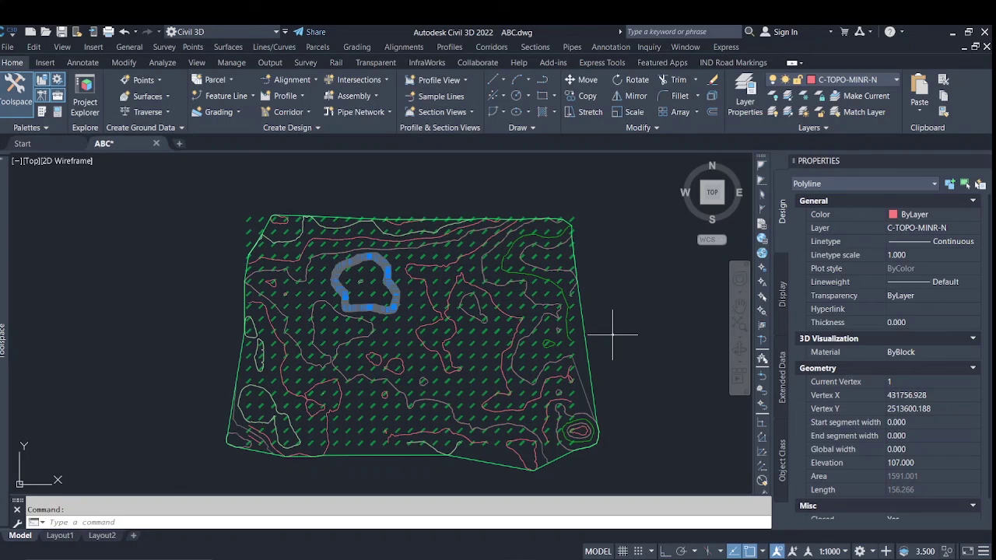